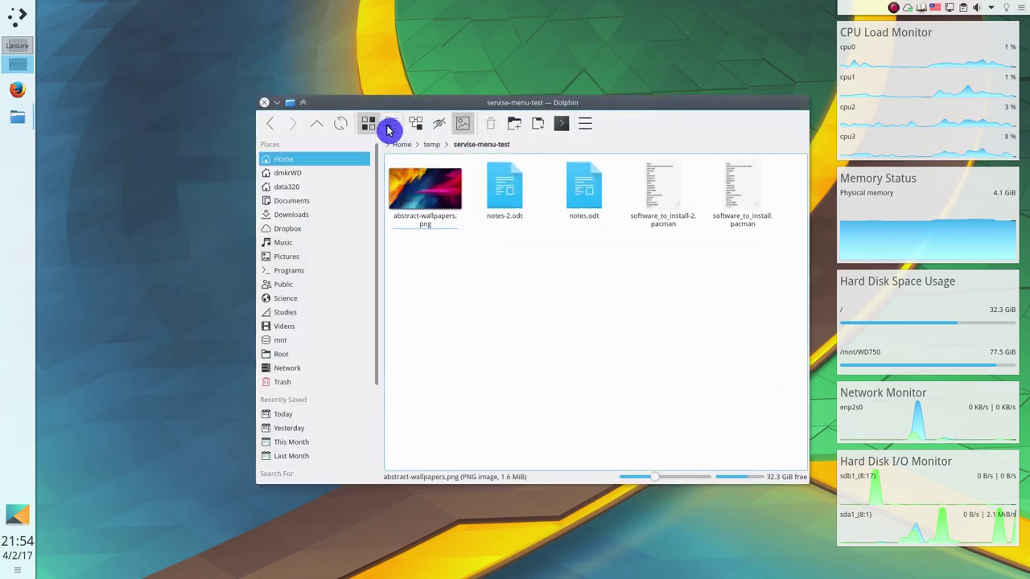
Toggle Dolphin's split view, terminal panel and information panel.
{"action": "left_click", "coordinate": [568, 125]}
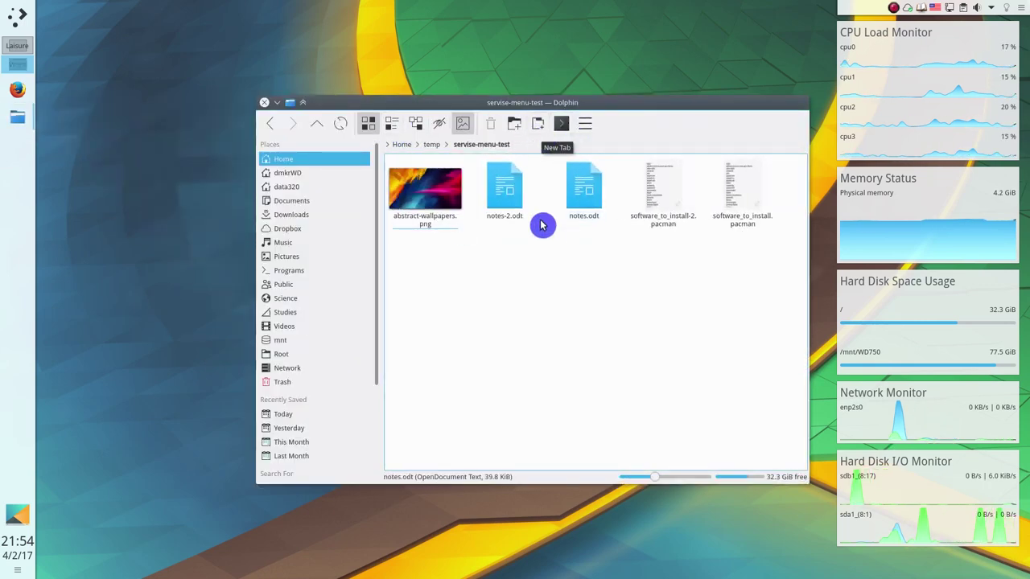
{"action": "key", "text": "F3"}
{"action": "key", "text": "F4"}
{"action": "key", "text": "F4"}
{"action": "key", "text": "F11"}
{"action": "key", "text": "F11"}
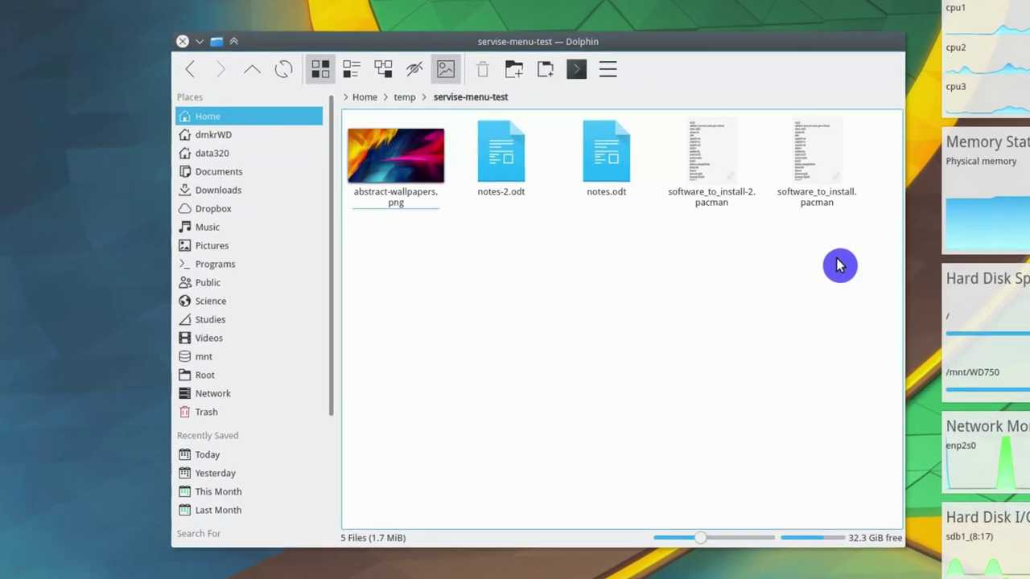
Create .bak backups of both pacman files with Backup here.
{"action": "left_click_drag", "start_coordinate": [757, 264], "coordinate": [690, 197]}
{"action": "left_click_drag", "start_coordinate": [779, 152], "coordinate": [735, 136]}
{"action": "right_click", "coordinate": [734, 137]}
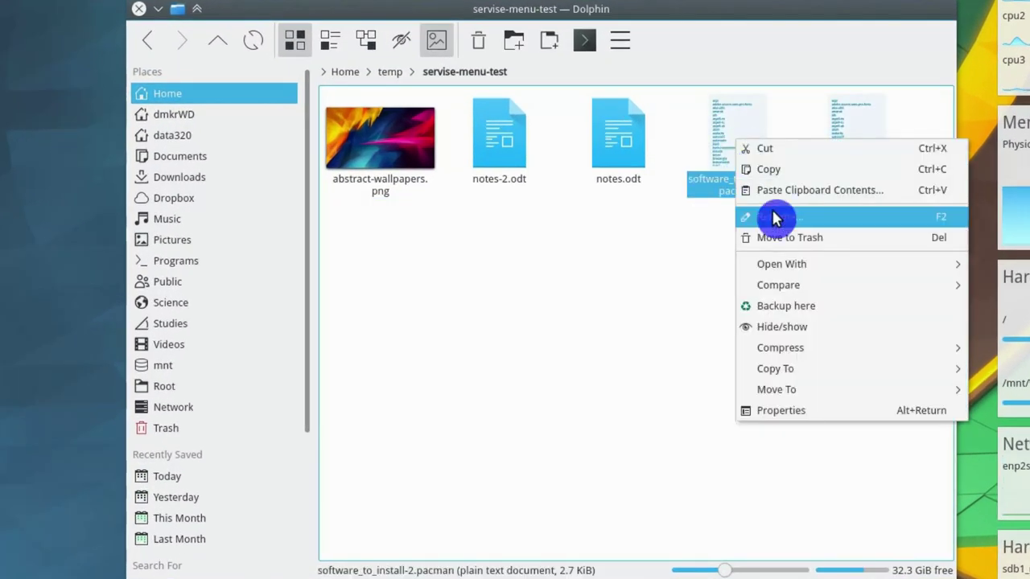
{"action": "left_click", "coordinate": [791, 312]}
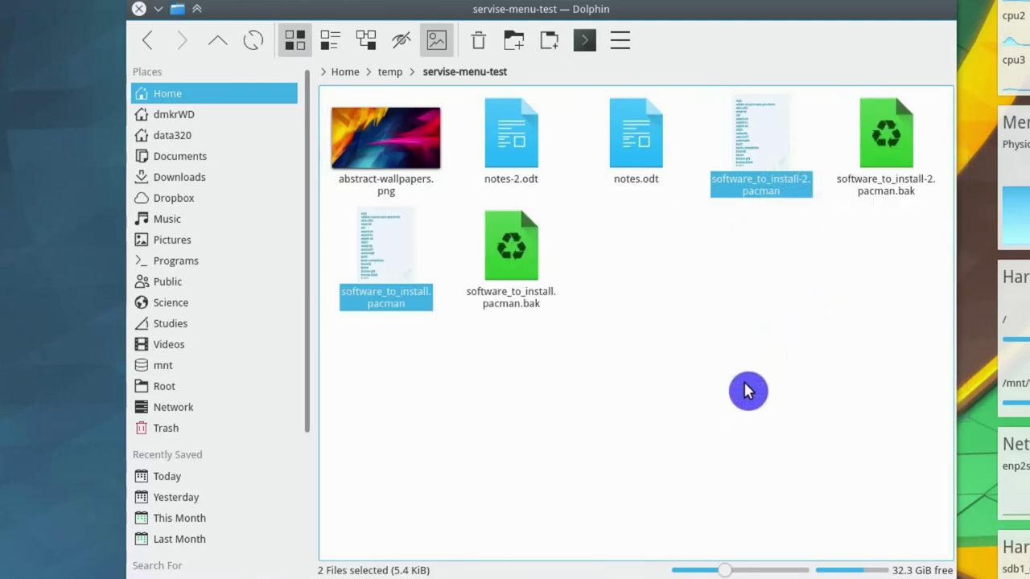
Check the two .bak files, then export notes.odt and notes-2.odt as PDF documents.
{"action": "left_click", "coordinate": [519, 270]}
{"action": "left_click", "coordinate": [891, 149]}
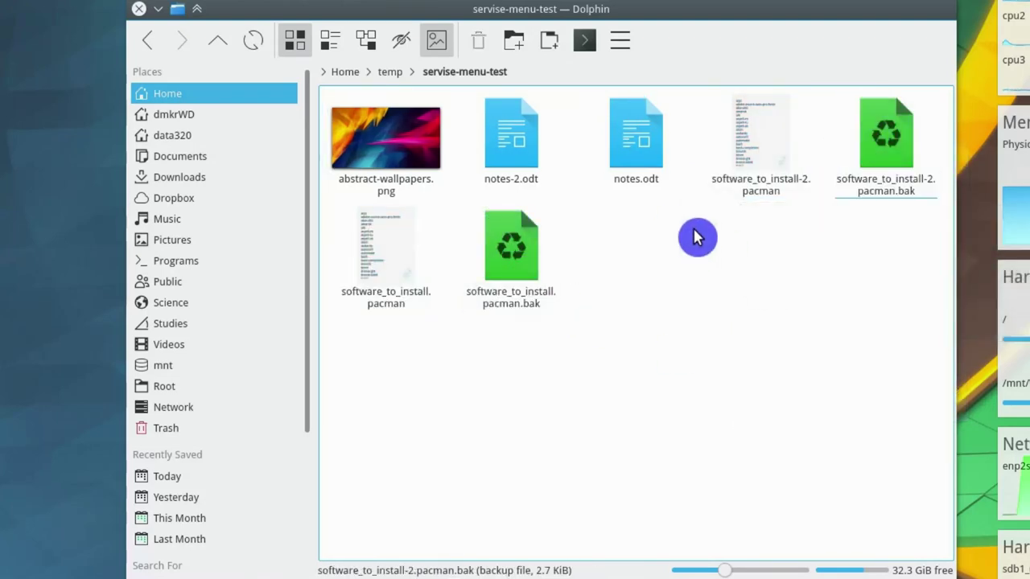
{"action": "left_click_drag", "start_coordinate": [685, 190], "coordinate": [523, 138]}
{"action": "right_click", "coordinate": [523, 138]}
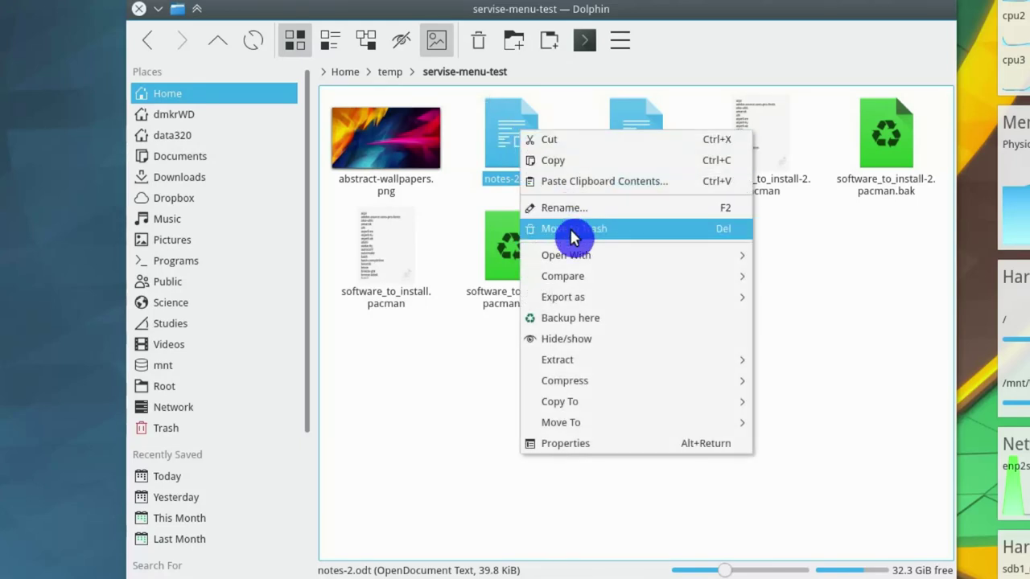
{"action": "mouse_move", "coordinate": [627, 298]}
{"action": "left_click", "coordinate": [776, 298]}
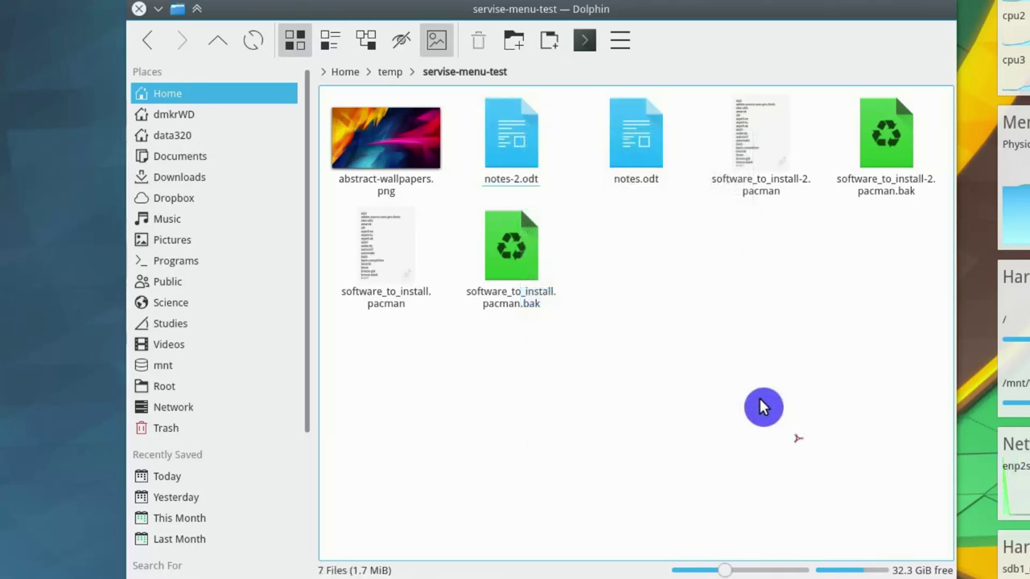
Select both pacman files and bring up their context menu.
{"action": "left_click", "coordinate": [629, 299]}
{"action": "left_click", "coordinate": [395, 285], "text": "ctrl"}
{"action": "right_click", "coordinate": [395, 285]}
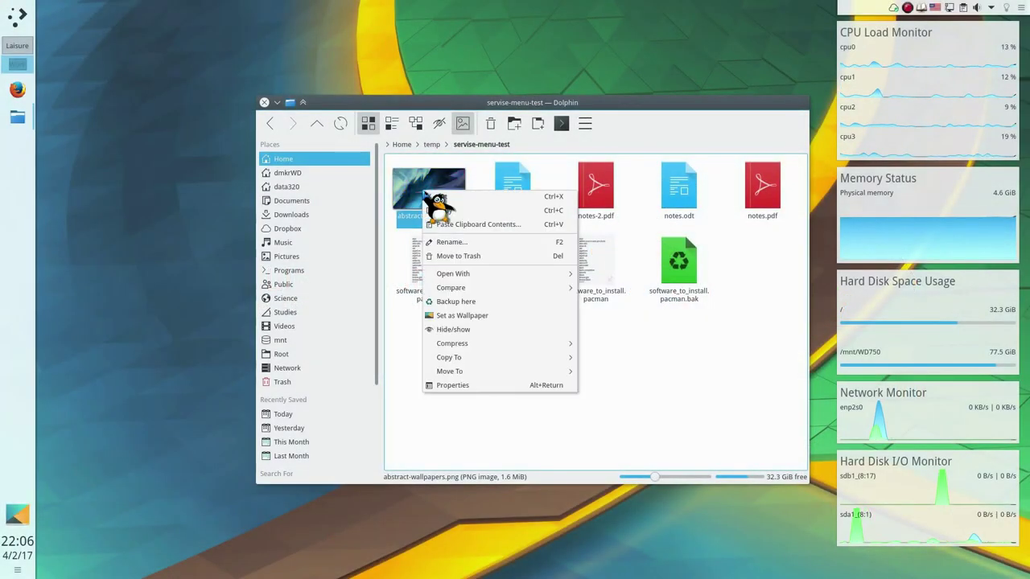
{"action": "mouse_move", "coordinate": [466, 288]}
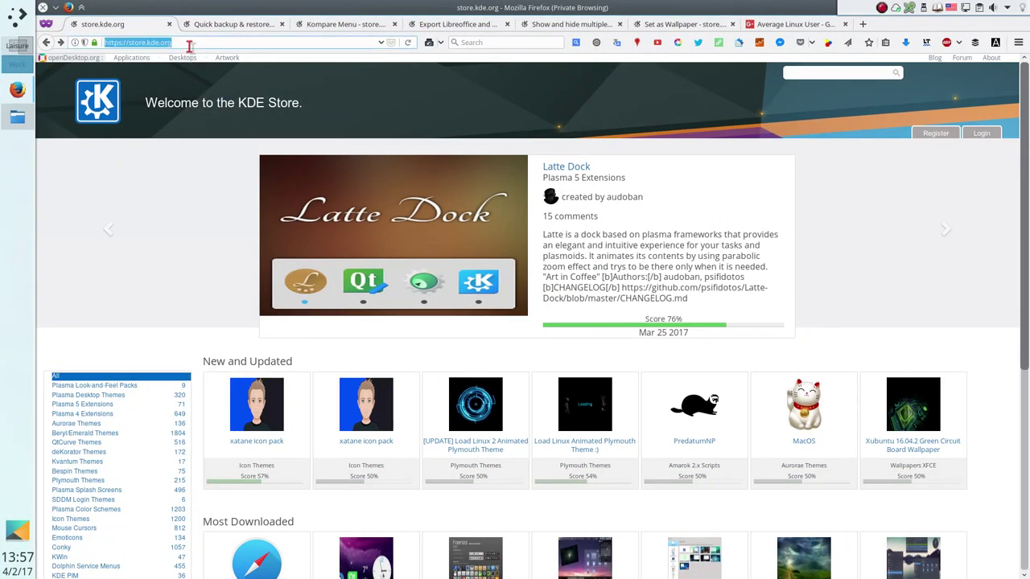
Browse the Dolphin Service Menus category to the Quick backup & restore files page.
{"action": "scroll", "coordinate": [248, 215], "scroll_direction": "down", "scroll_amount": 4}
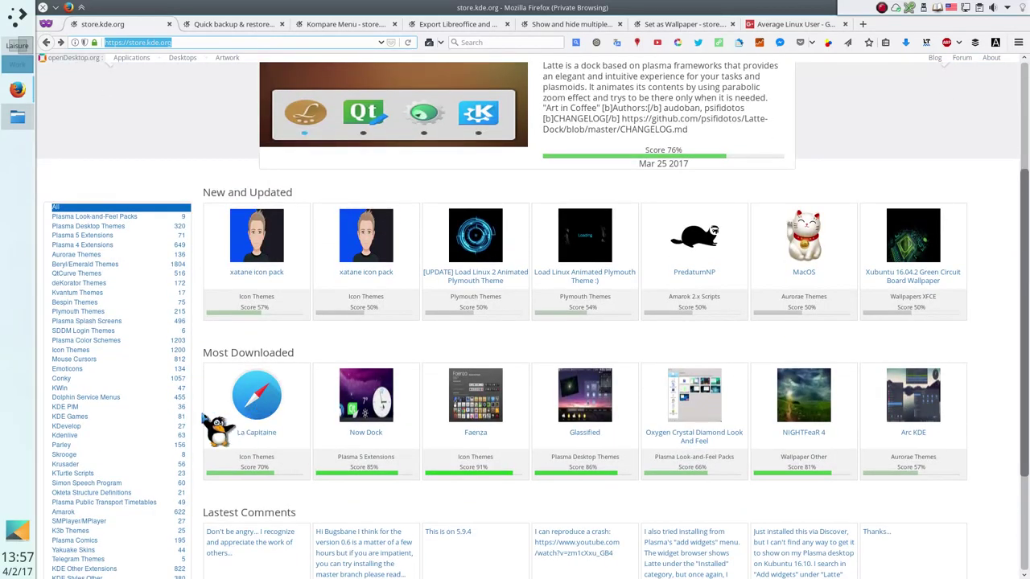
{"action": "left_click", "coordinate": [104, 398]}
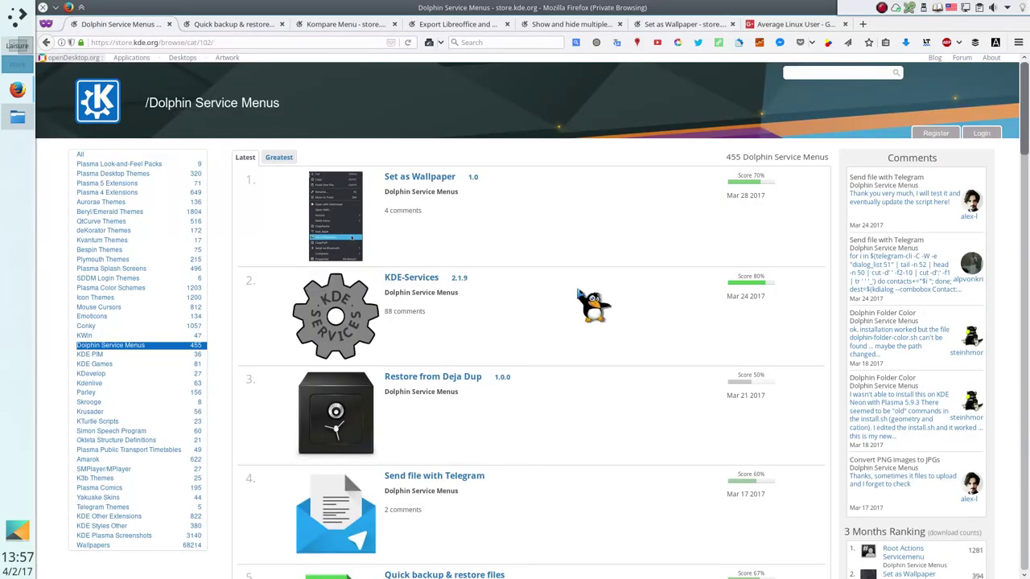
{"action": "scroll", "coordinate": [591, 304], "scroll_direction": "down", "scroll_amount": 10}
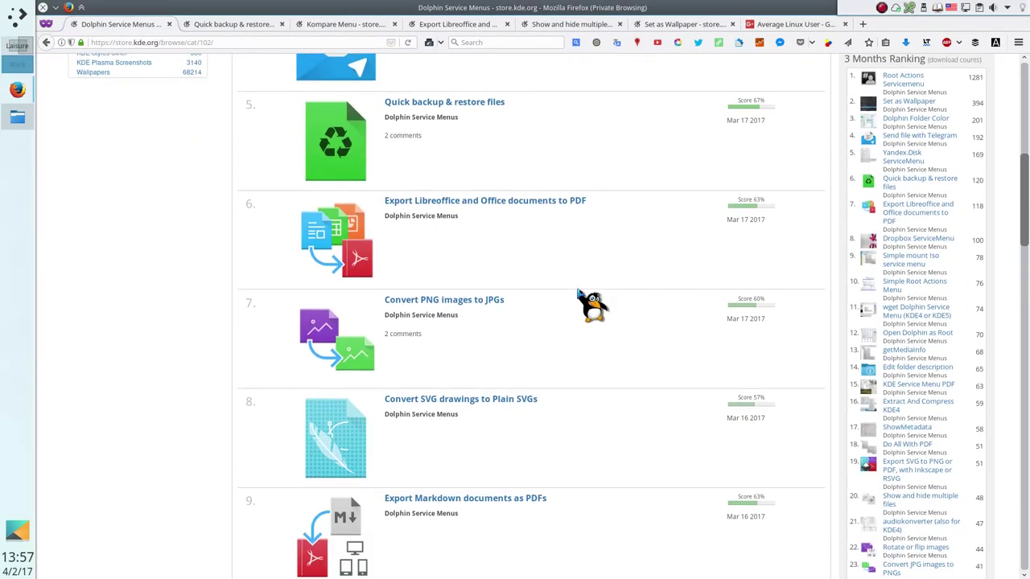
{"action": "scroll", "coordinate": [592, 305], "scroll_direction": "down", "scroll_amount": 5}
{"action": "scroll", "coordinate": [592, 304], "scroll_direction": "up", "scroll_amount": 6}
{"action": "scroll", "coordinate": [577, 292], "scroll_direction": "up", "scroll_amount": 9}
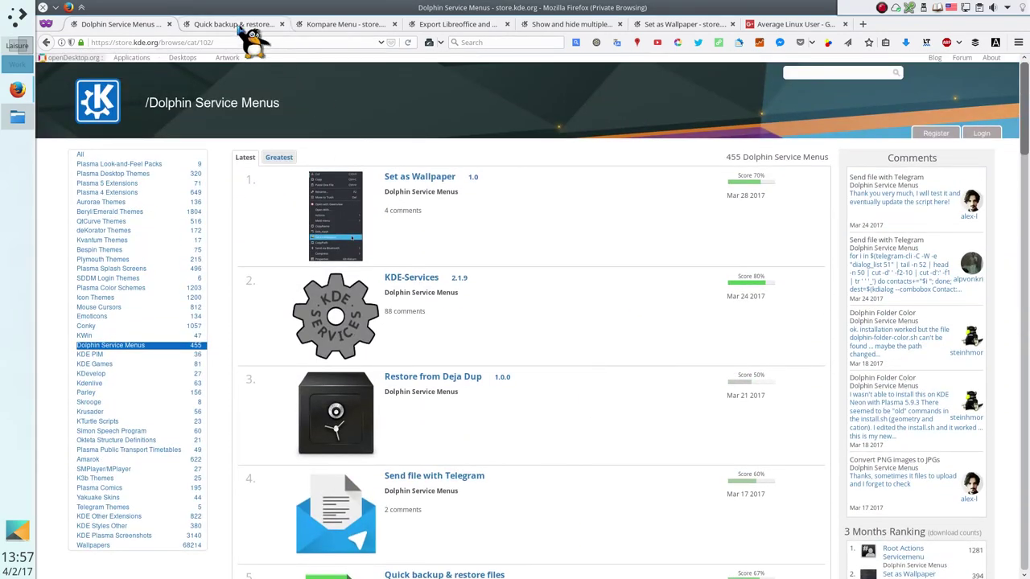
{"action": "left_click", "coordinate": [239, 25]}
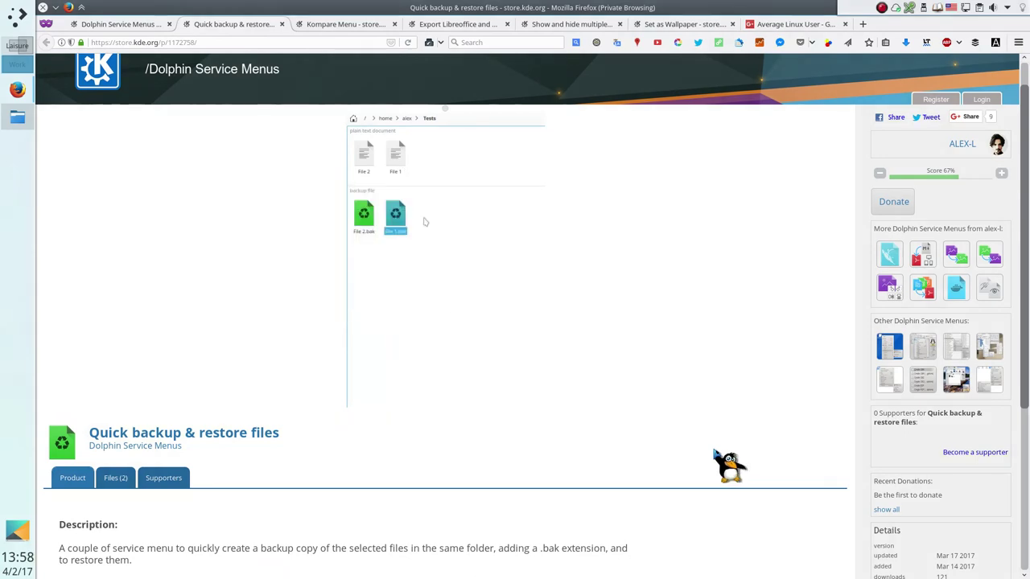
Copy the install path ~/.local/share/kservices5/ServiceMenus/ and show the product's Files (2) list.
{"action": "scroll", "coordinate": [425, 221], "scroll_direction": "down", "scroll_amount": 5}
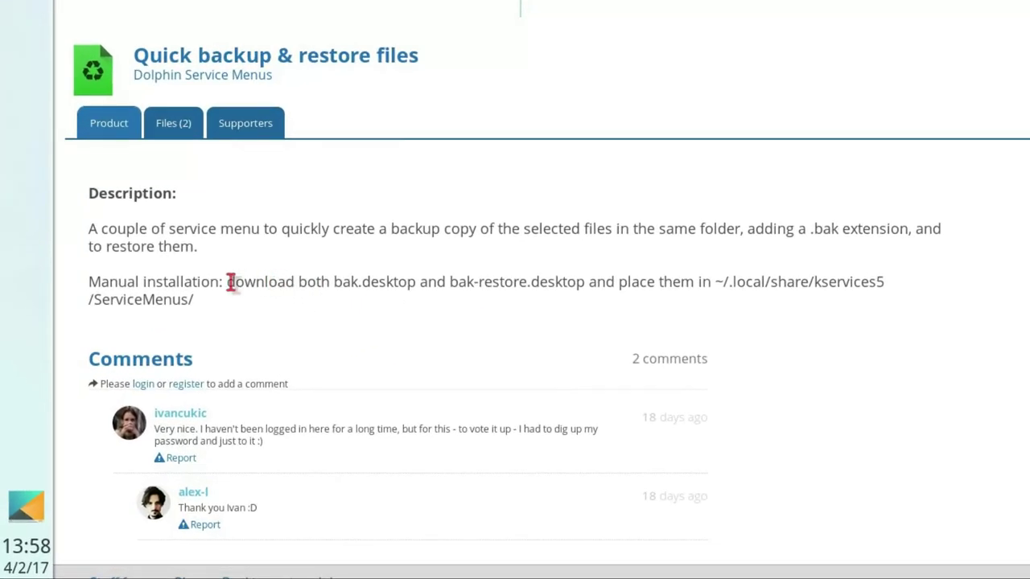
{"action": "left_click_drag", "start_coordinate": [228, 282], "coordinate": [571, 274]}
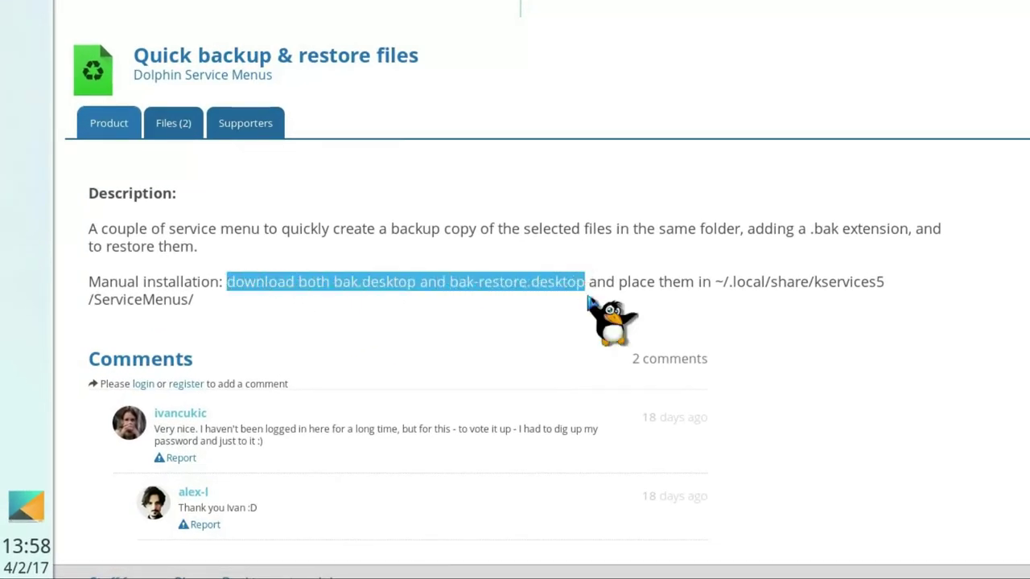
{"action": "left_click", "coordinate": [717, 281]}
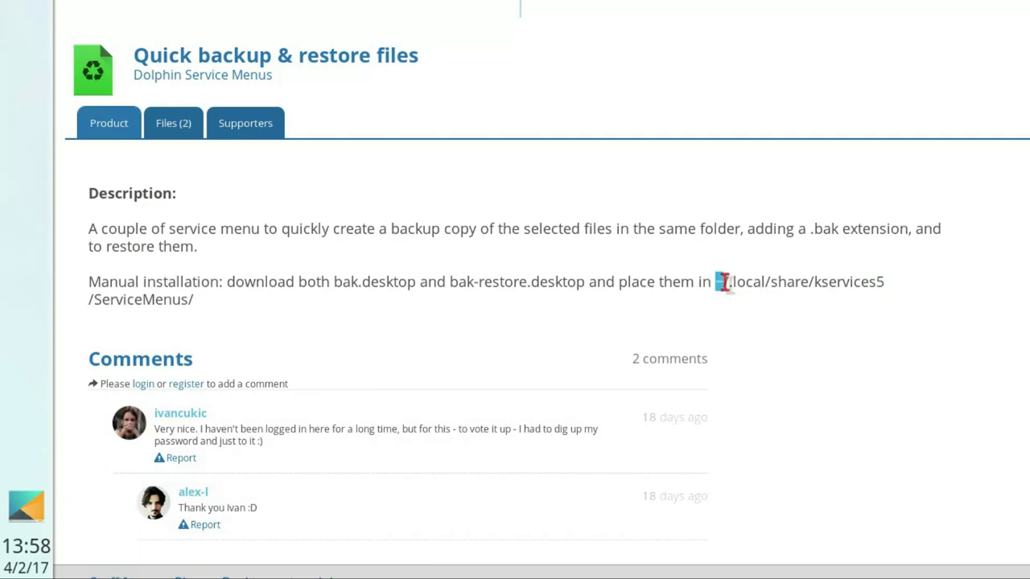
{"action": "left_click_drag", "start_coordinate": [726, 284], "coordinate": [211, 304]}
{"action": "right_click", "coordinate": [187, 293]}
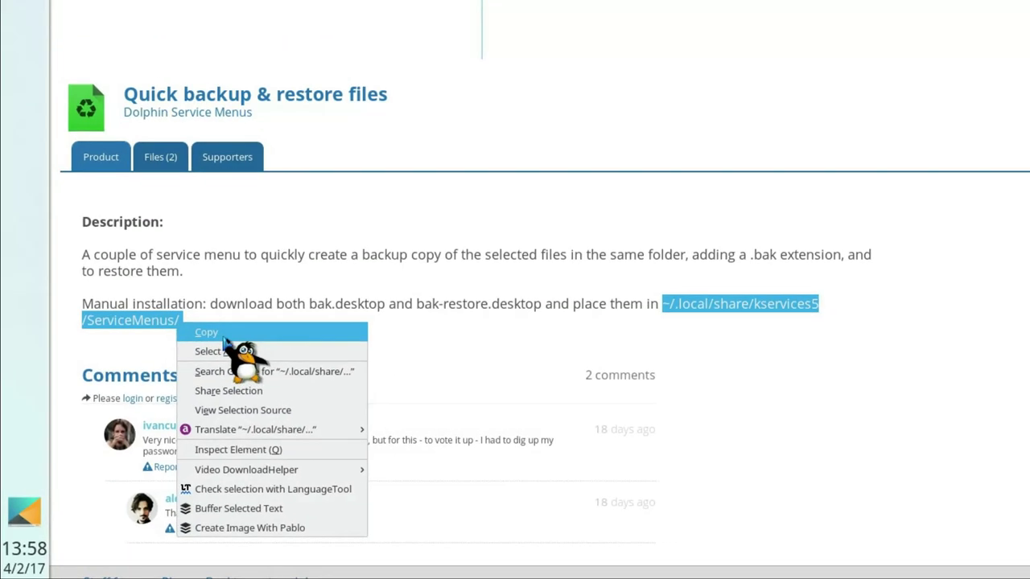
{"action": "left_click", "coordinate": [224, 341]}
{"action": "left_click", "coordinate": [160, 157]}
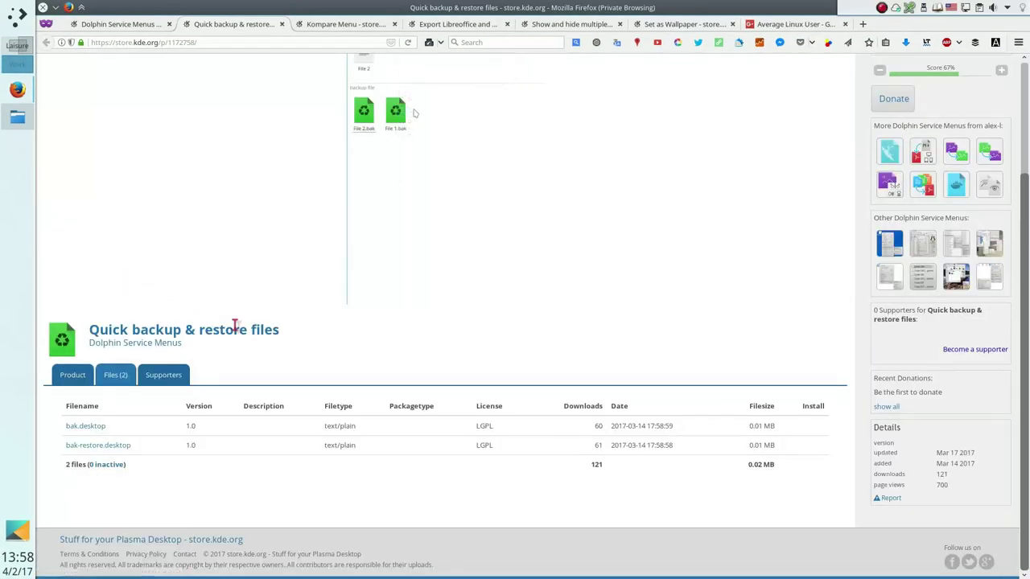
Download bak.desktop and bak-restore.desktop and view them in Dolphin's Downloads.
{"action": "left_click", "coordinate": [98, 445]}
{"action": "left_click", "coordinate": [635, 362]}
{"action": "left_click", "coordinate": [17, 117]}
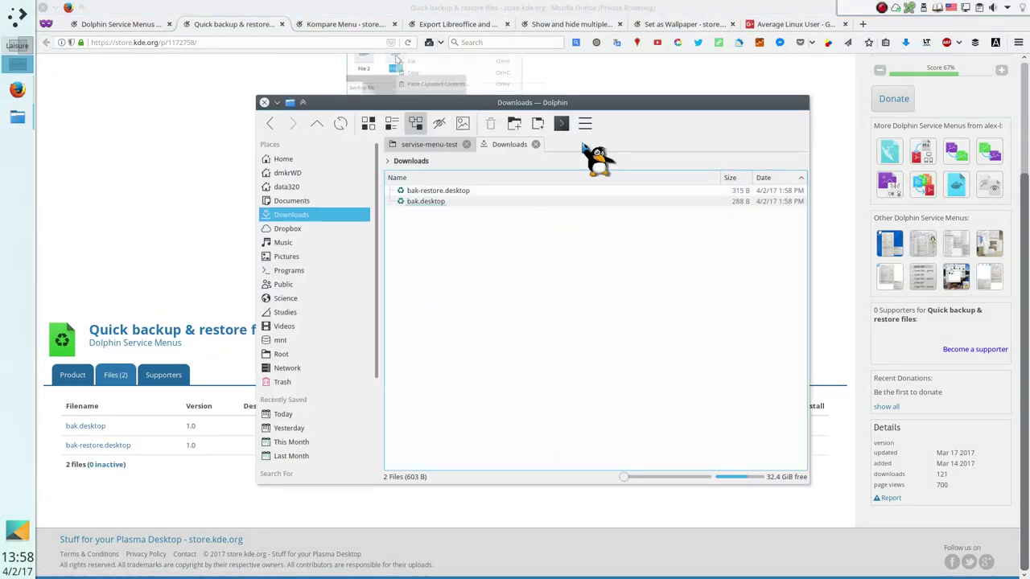
Go to the home folder and submit an edited path in the location bar.
{"action": "left_click", "coordinate": [283, 159]}
{"action": "key", "text": "ctrl+l"}
{"action": "key", "text": "Return"}
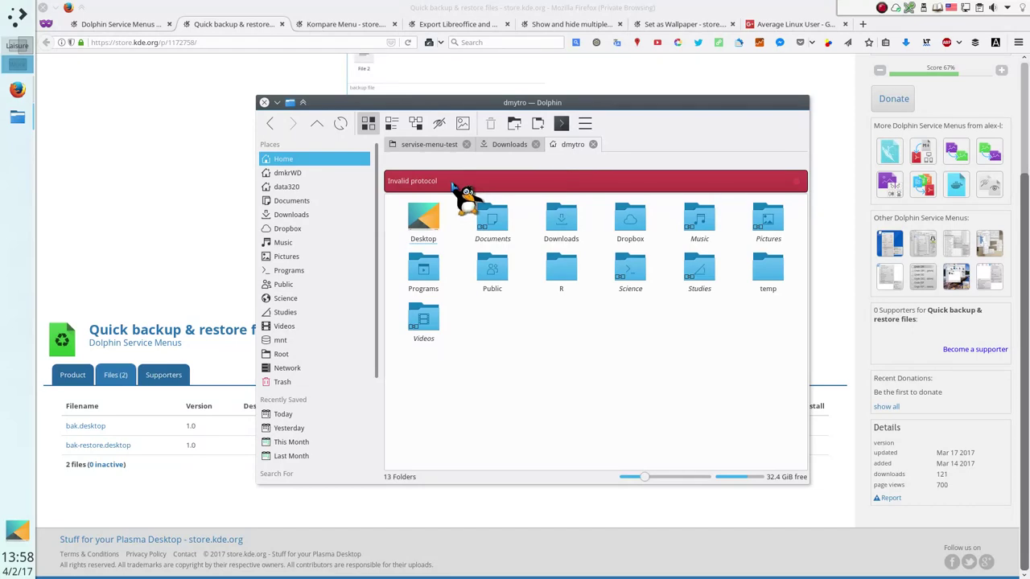
Run mkdir -p ~/.local/share/kservices5/ServiceMenus/ in Yakuake, then hide the terminal.
{"action": "key", "text": "F12"}
{"action": "type", "text": "mkdir"}
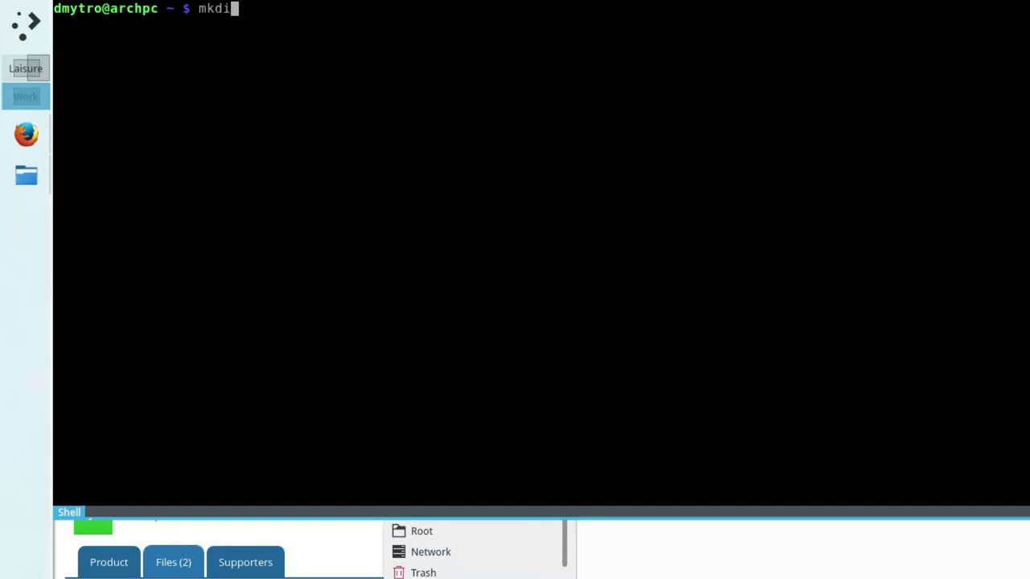
{"action": "type", "text": " -p"}
{"action": "key", "text": "ctrl+shift+v"}
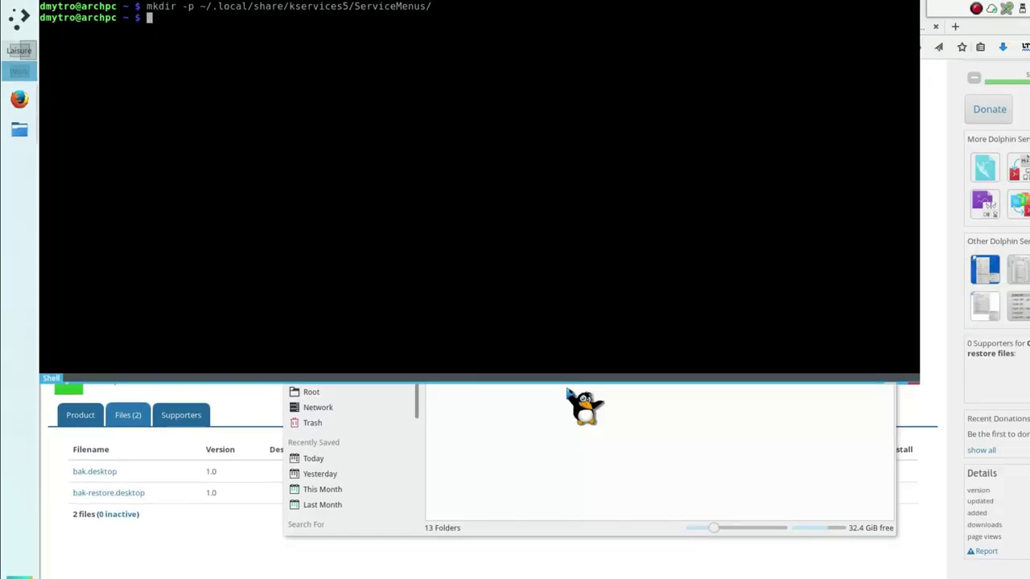
{"action": "key", "text": "F12"}
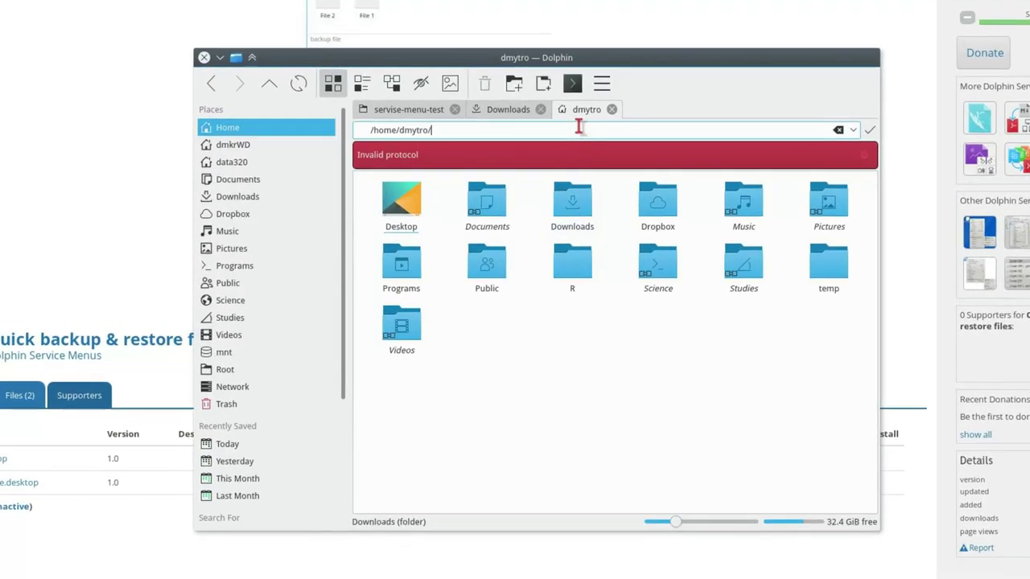
{"action": "key", "text": "ctrl+a"}
Open ServiceMenus and move both .desktop files into it from Downloads.
{"action": "key", "text": "ctrl+v"}
{"action": "key", "text": "Return"}
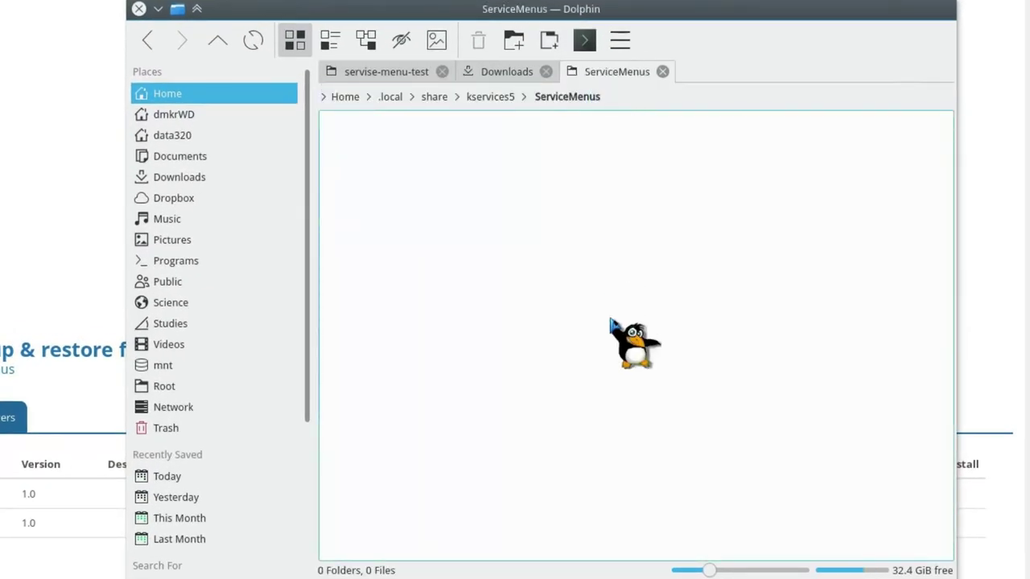
{"action": "left_click", "coordinate": [507, 71]}
{"action": "key", "text": "ctrl+a"}
{"action": "right_click", "coordinate": [371, 157]}
{"action": "left_click", "coordinate": [414, 172]}
{"action": "left_click", "coordinate": [635, 74]}
{"action": "right_click", "coordinate": [561, 211]}
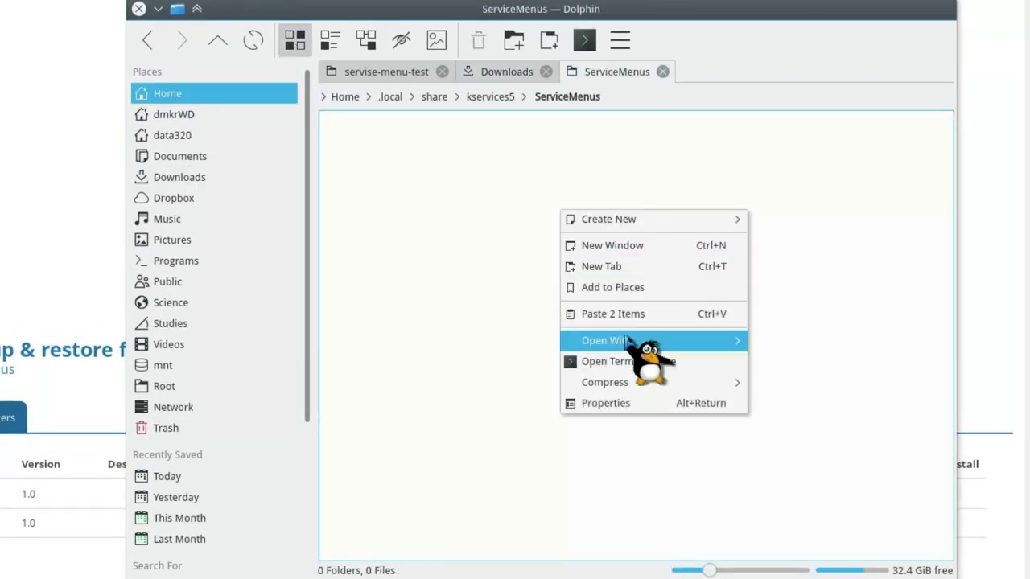
{"action": "left_click", "coordinate": [598, 313]}
Back up both pacman files in servise-menu-test with the new backup action.
{"action": "left_click", "coordinate": [390, 72]}
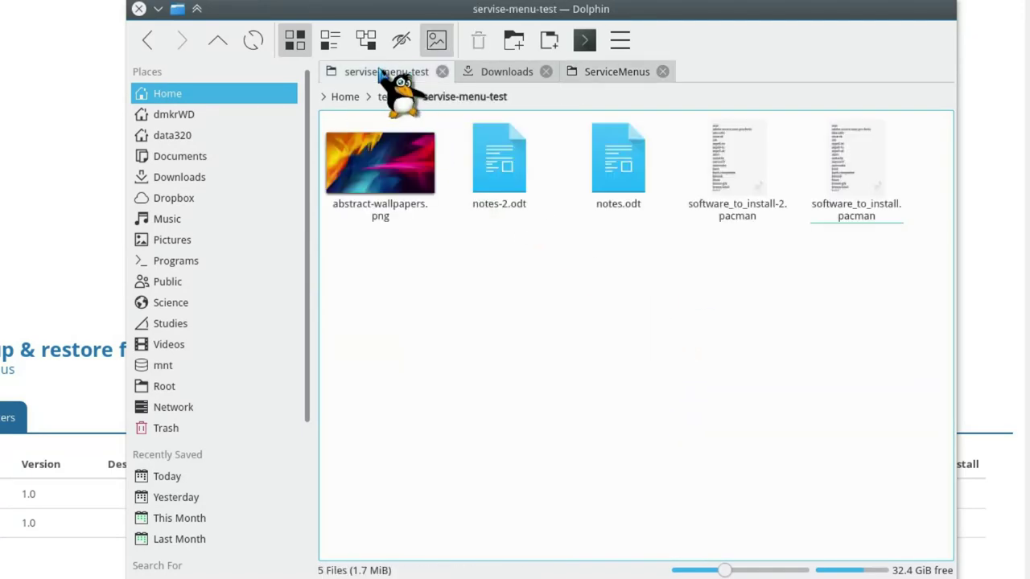
{"action": "left_click_drag", "start_coordinate": [912, 268], "coordinate": [796, 186]}
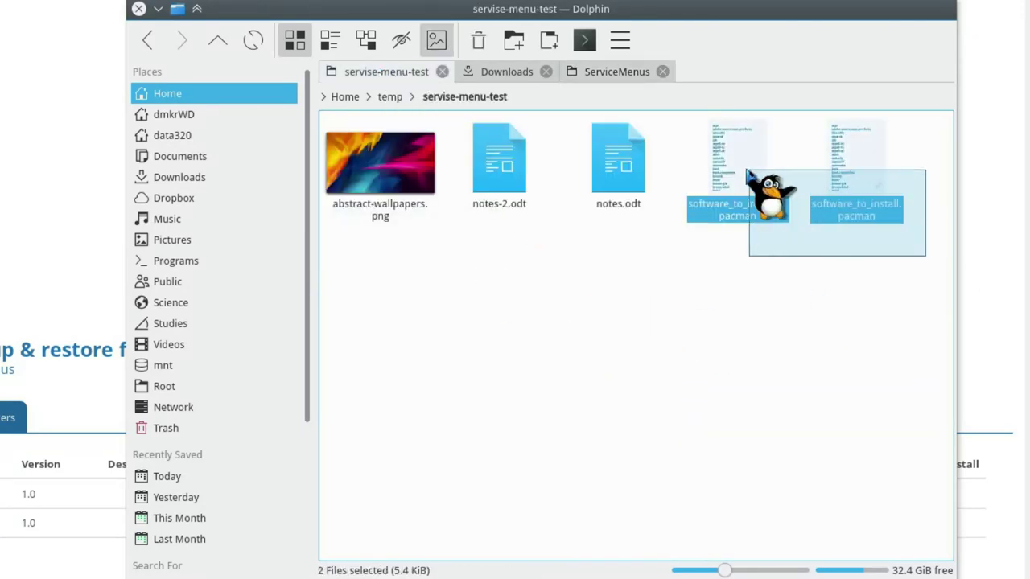
{"action": "right_click", "coordinate": [744, 175]}
{"action": "left_click", "coordinate": [795, 322]}
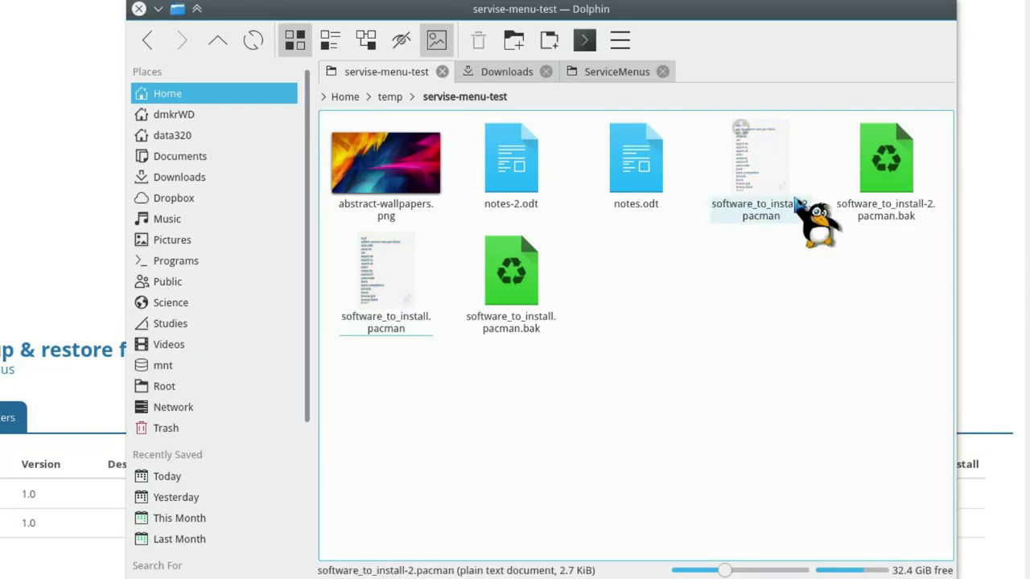
Trash both pacman files, then restore them from their .bak backups.
{"action": "right_click", "coordinate": [398, 297]}
{"action": "mouse_move", "coordinate": [443, 418]}
{"action": "left_click", "coordinate": [451, 395]}
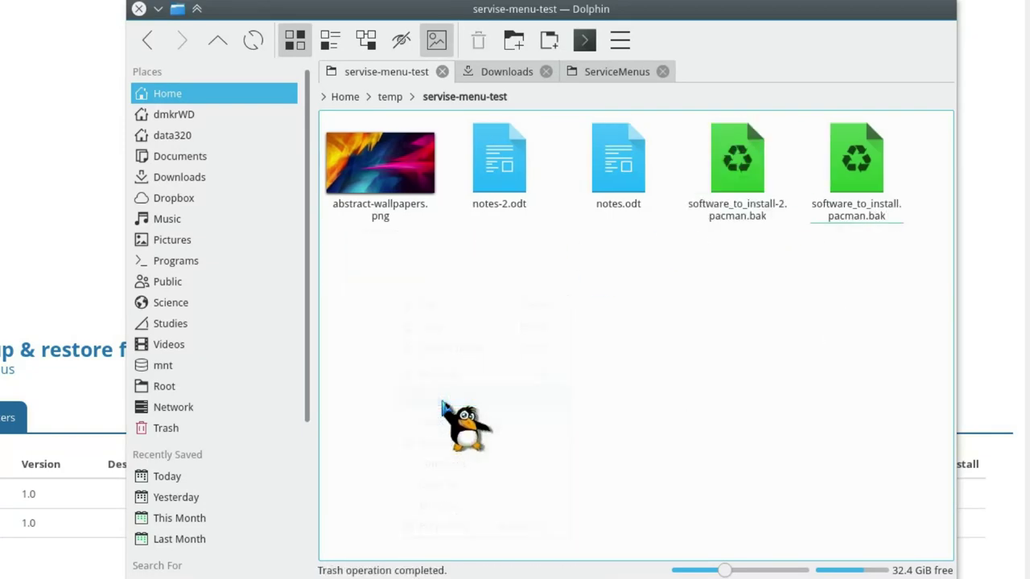
{"action": "left_click_drag", "start_coordinate": [885, 326], "coordinate": [748, 165]}
{"action": "right_click", "coordinate": [749, 165]}
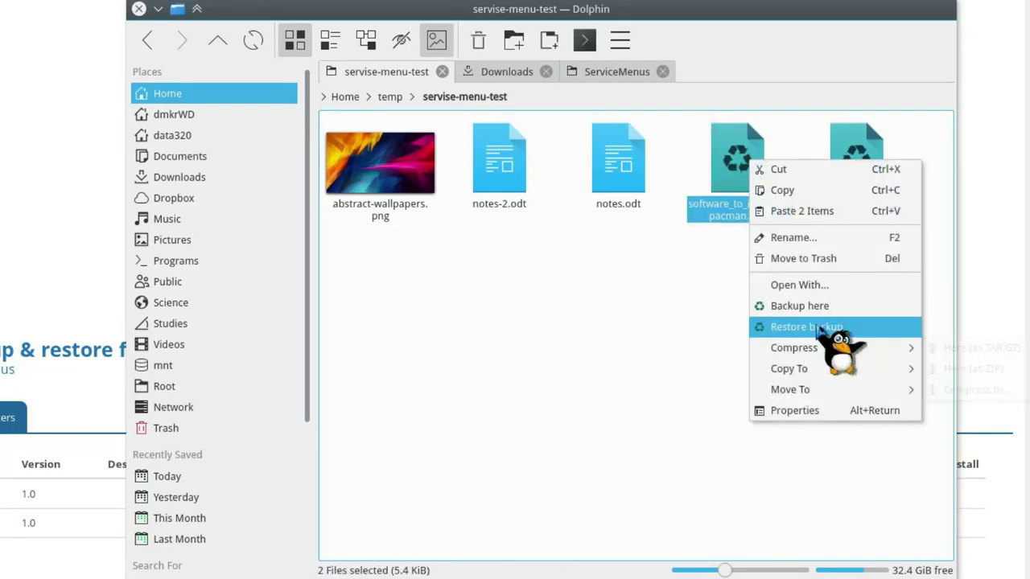
{"action": "left_click", "coordinate": [805, 326]}
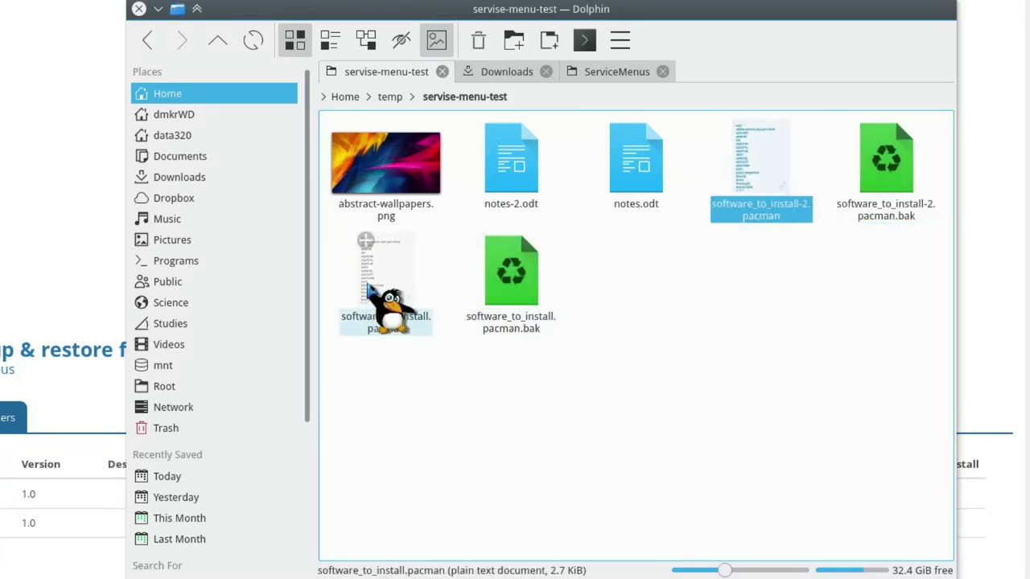
{"action": "left_click", "coordinate": [385, 274]}
{"action": "left_click", "coordinate": [596, 387]}
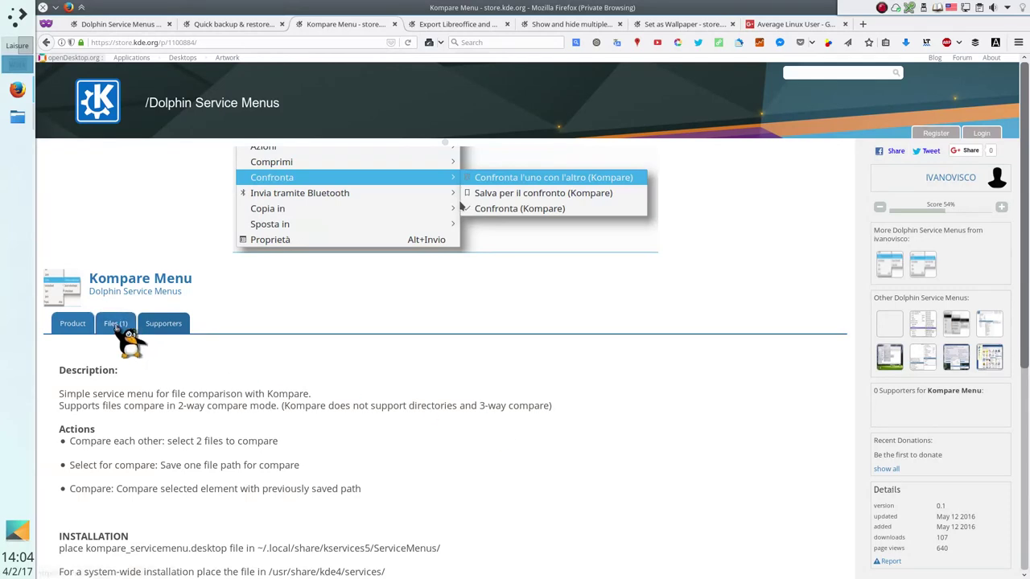
Save the Kompare service menu file 176001-kompare_servicemenu.desktop from the store.
{"action": "left_click", "coordinate": [115, 325]}
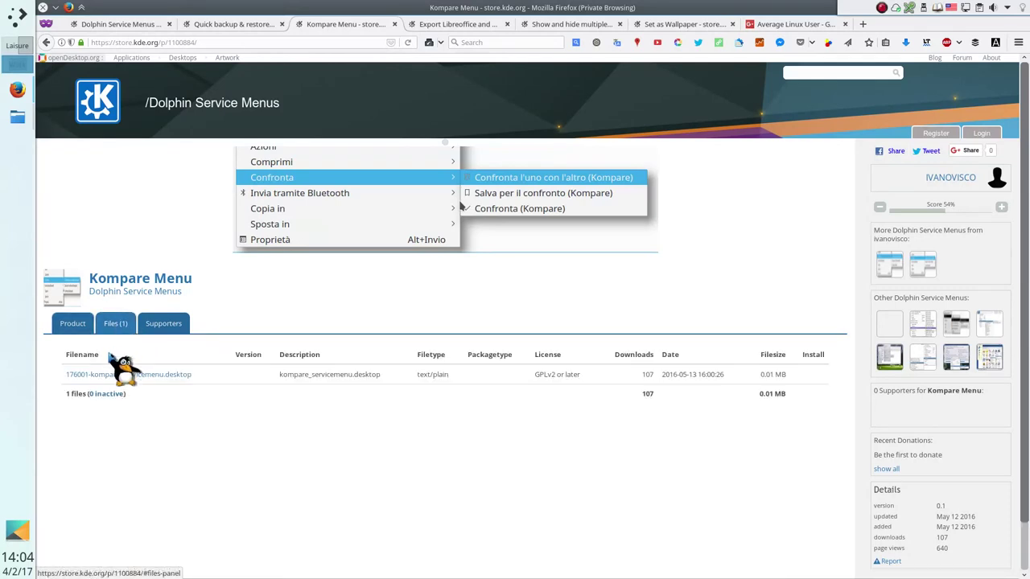
{"action": "left_click", "coordinate": [124, 375]}
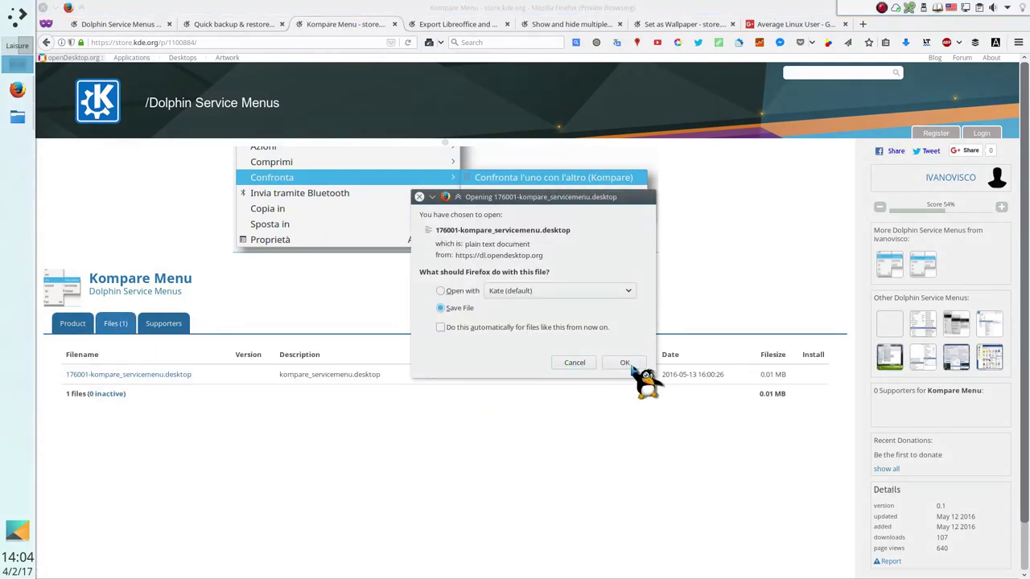
{"action": "left_click", "coordinate": [625, 363]}
{"action": "left_click", "coordinate": [17, 117]}
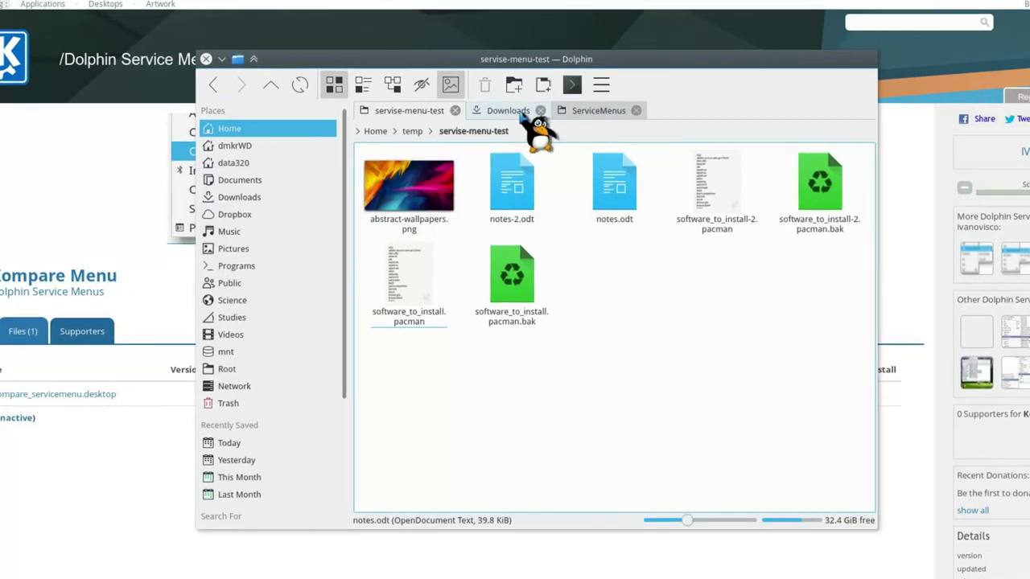
Cut 176001-kompare_servicemenu.desktop from Downloads and paste it into ServiceMenus.
{"action": "left_click", "coordinate": [509, 109]}
{"action": "left_click", "coordinate": [451, 169]}
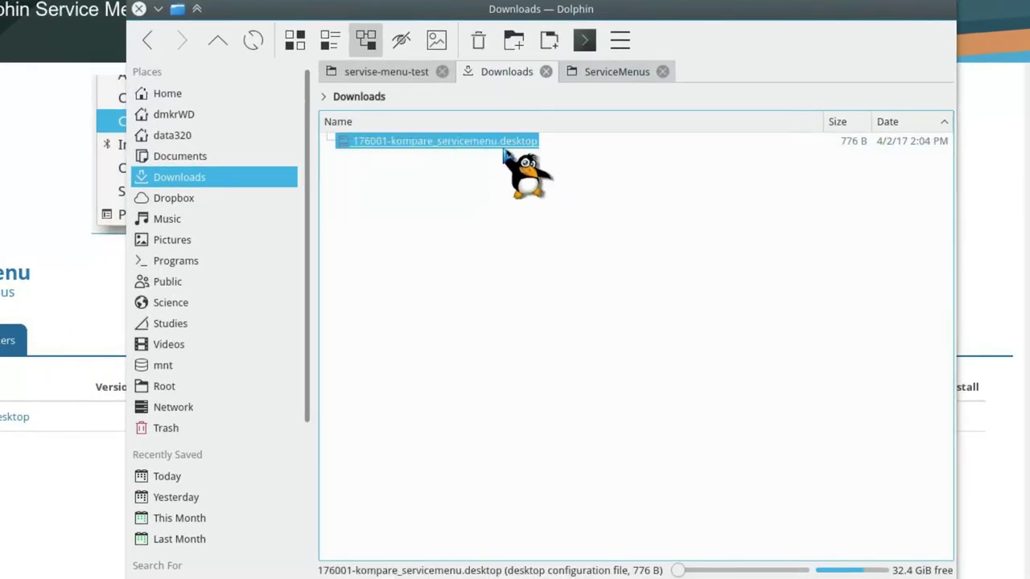
{"action": "right_click", "coordinate": [504, 151]}
{"action": "left_click", "coordinate": [552, 171]}
{"action": "left_click", "coordinate": [596, 73]}
{"action": "right_click", "coordinate": [568, 182]}
{"action": "left_click", "coordinate": [624, 279]}
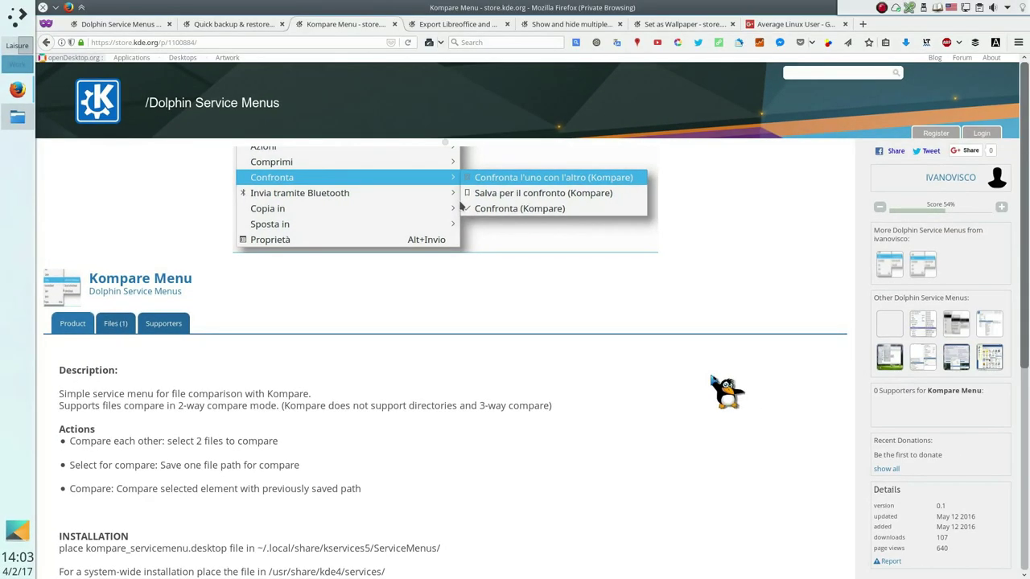
Launch Kompare with software_to_install-2.pacman as source and software_to_install.pacman as destination.
{"action": "left_click", "coordinate": [68, 9]}
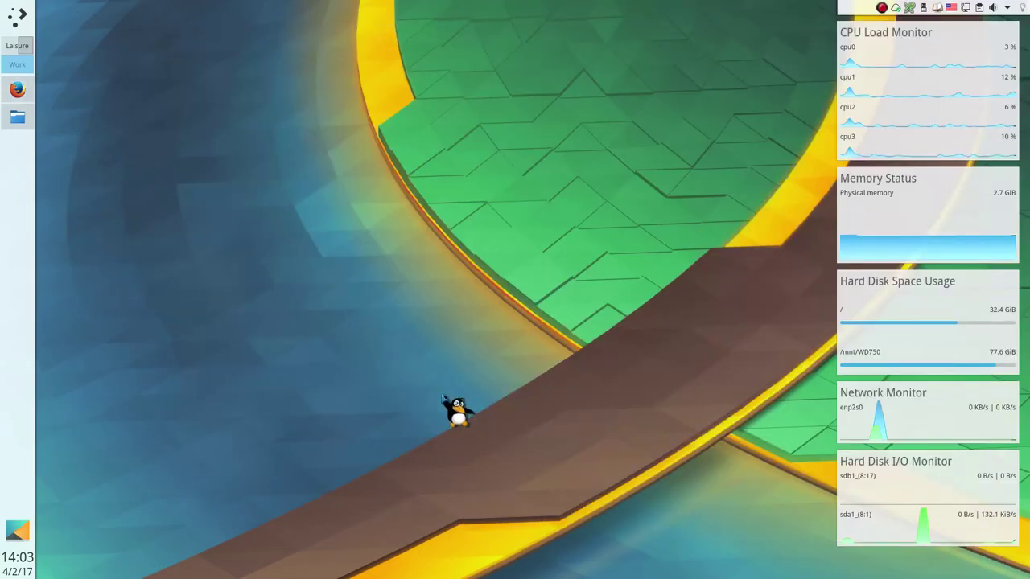
{"action": "left_click", "coordinate": [531, 566]}
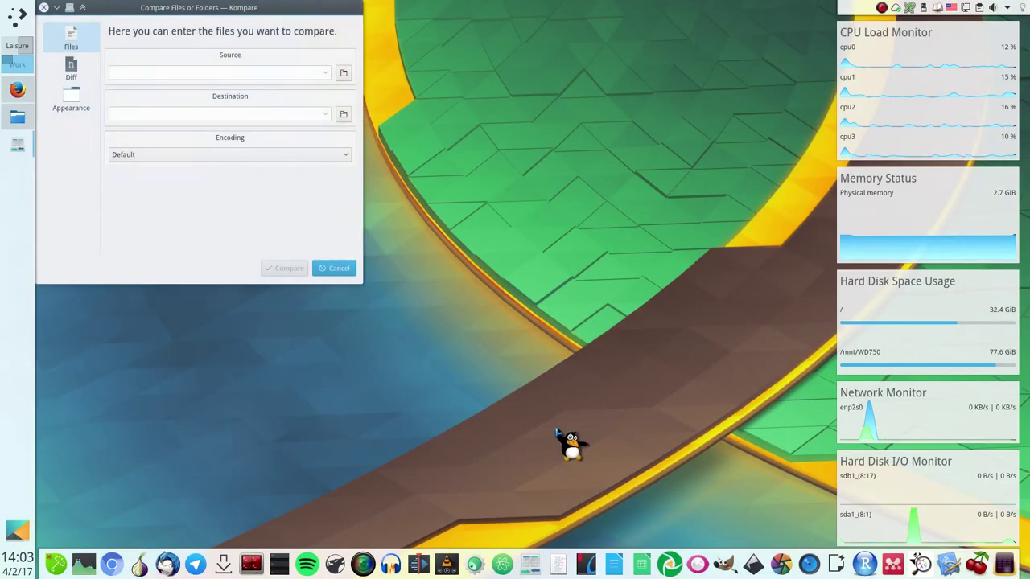
{"action": "left_click", "coordinate": [344, 73]}
{"action": "left_click", "coordinate": [466, 313]}
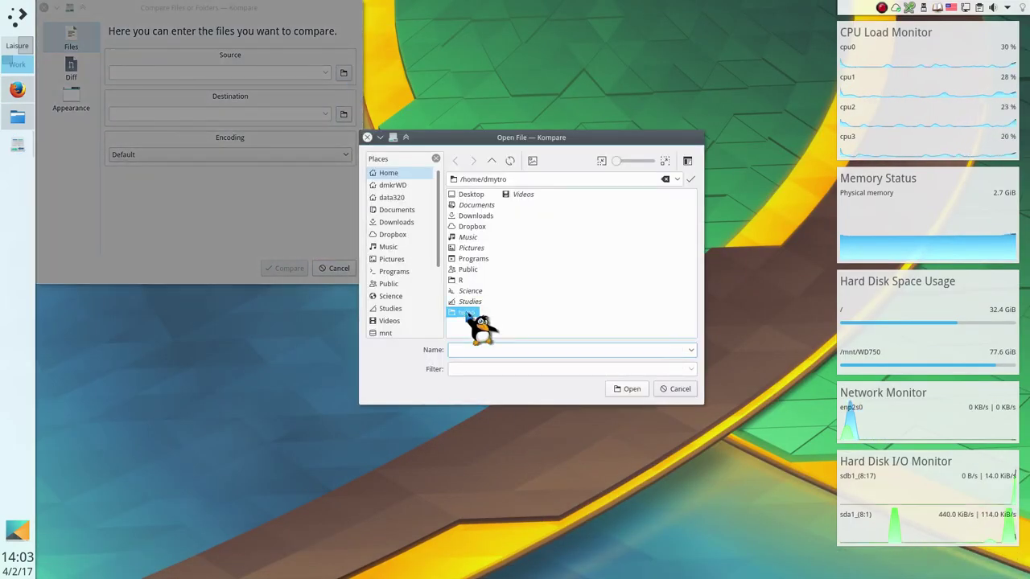
{"action": "left_click", "coordinate": [515, 232]}
{"action": "left_click", "coordinate": [519, 226]}
{"action": "left_click", "coordinate": [627, 389]}
{"action": "left_click", "coordinate": [346, 115]}
{"action": "left_click", "coordinate": [501, 239]}
{"action": "left_click", "coordinate": [524, 232]}
{"action": "left_click", "coordinate": [626, 389]}
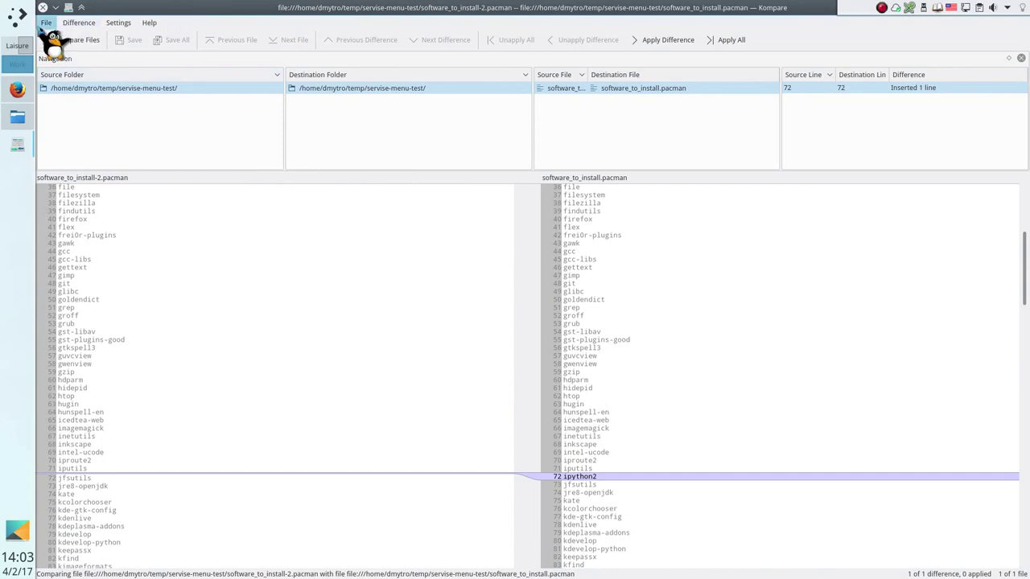
Close Kompare and run Compare each other (Kompare) on the two pacman files.
{"action": "left_click", "coordinate": [44, 8]}
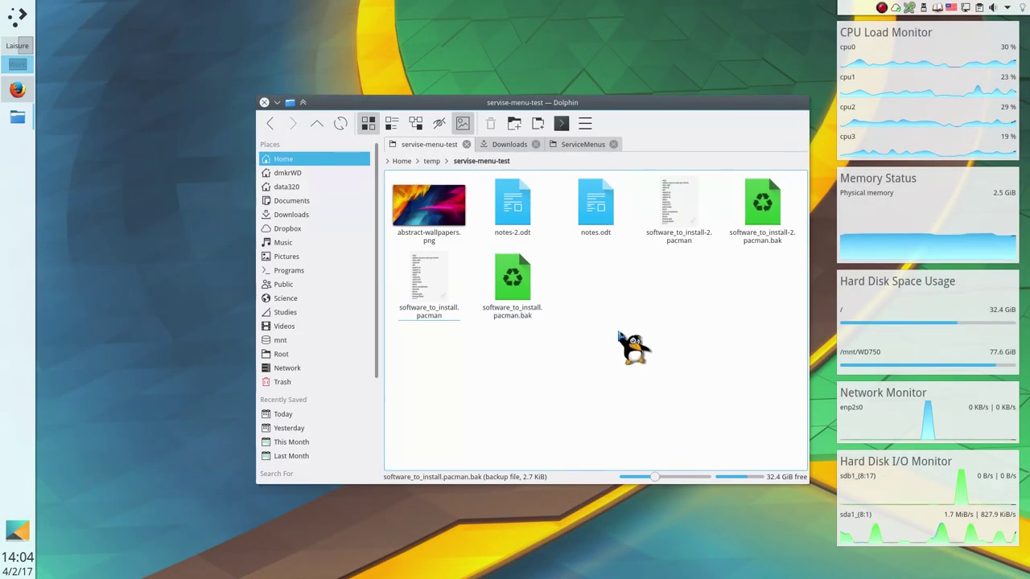
{"action": "left_click", "coordinate": [656, 236]}
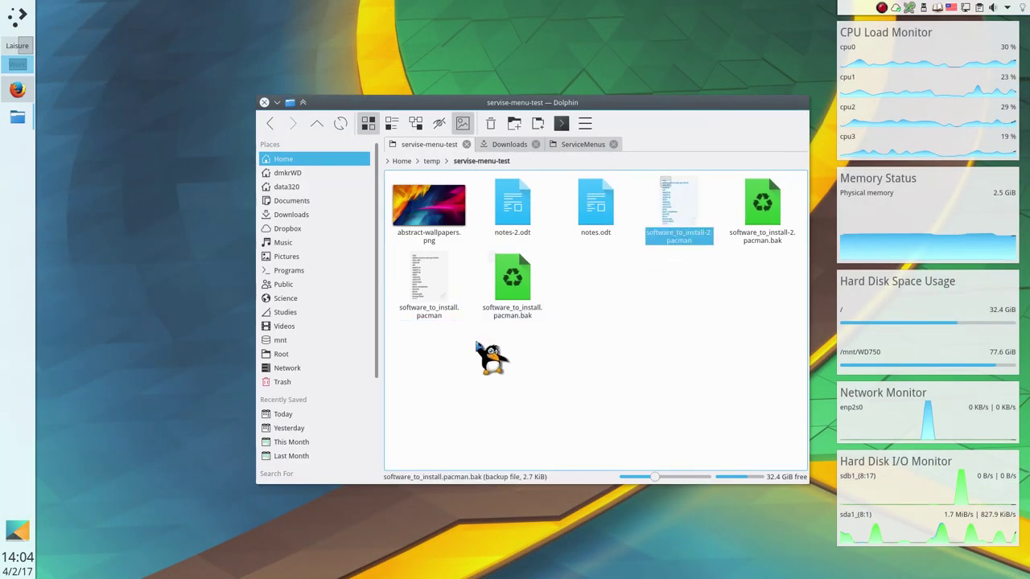
{"action": "right_click", "coordinate": [429, 295]}
{"action": "mouse_move", "coordinate": [523, 386]}
{"action": "left_click", "coordinate": [601, 388]}
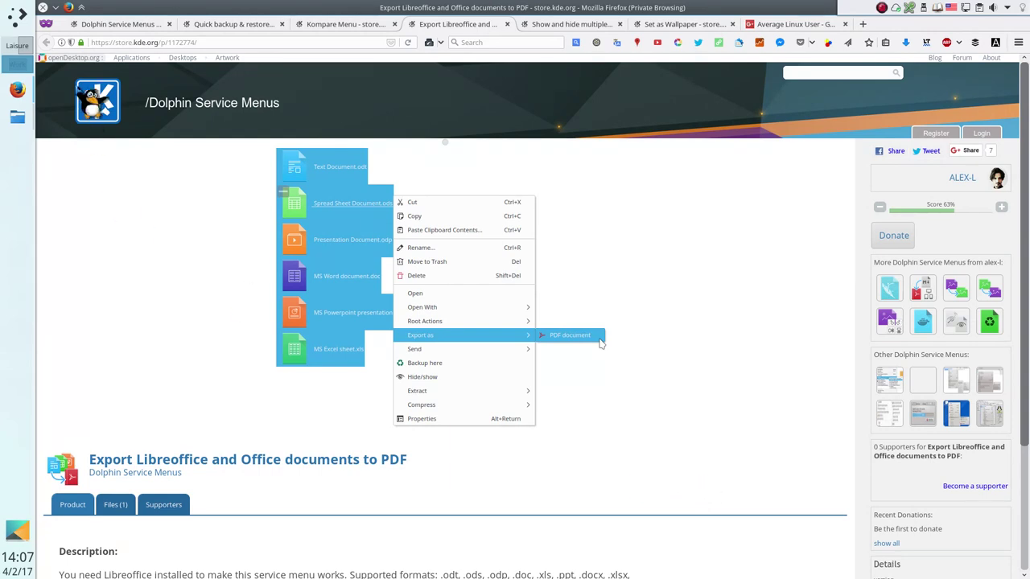
Return to the desktop showing Dolphin's servise-menu-test folder.
{"action": "left_click", "coordinate": [18, 15]}
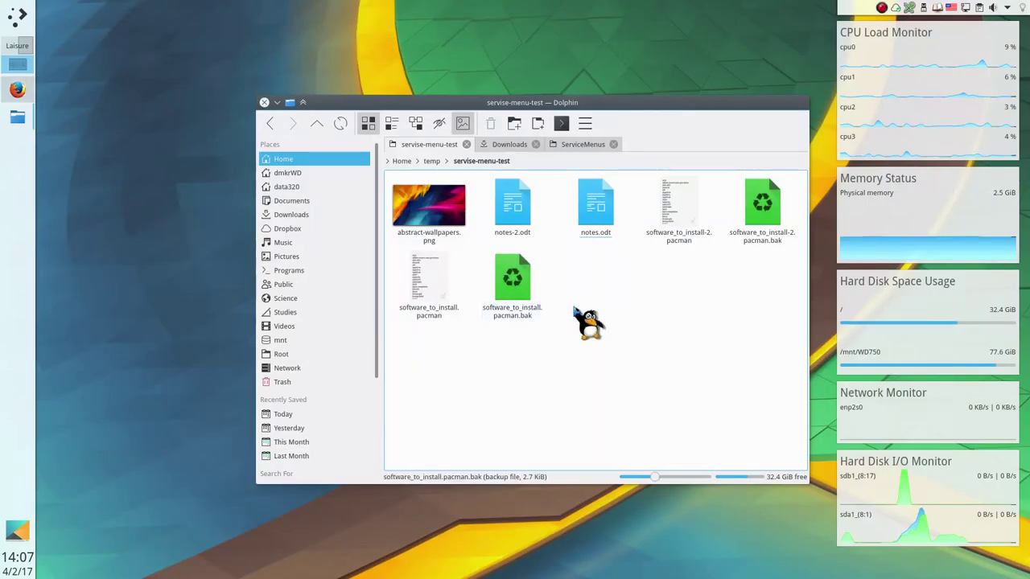
Open notes.odt in Writer and export it as notes.pdf with default PDF options.
{"action": "left_click", "coordinate": [610, 216]}
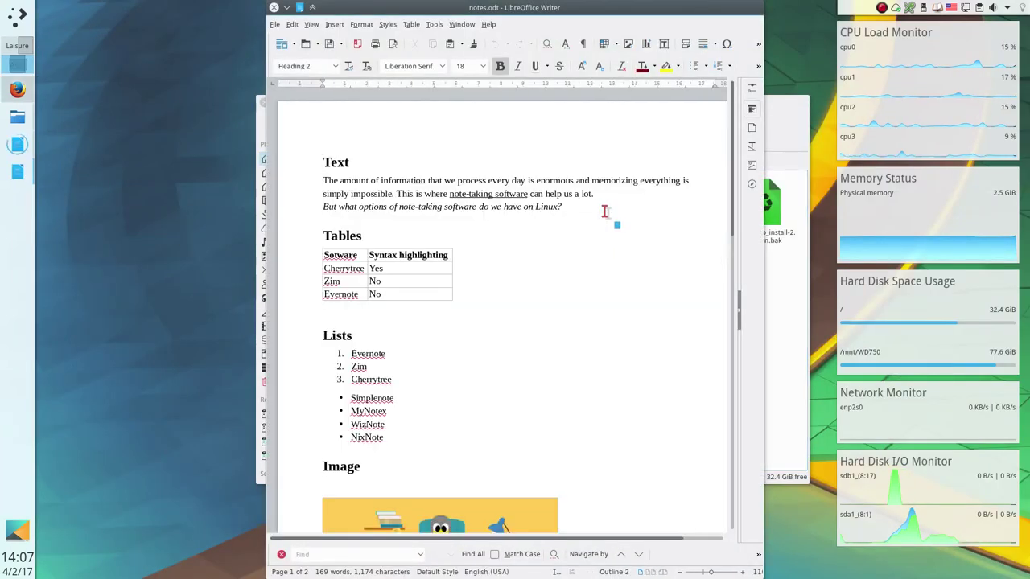
{"action": "left_click", "coordinate": [276, 24]}
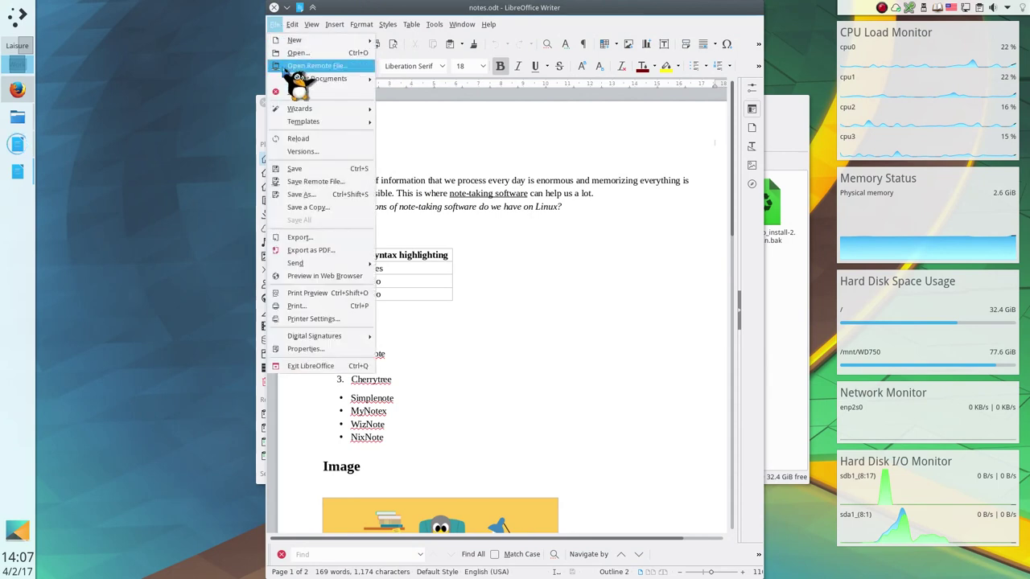
{"action": "left_click", "coordinate": [322, 251]}
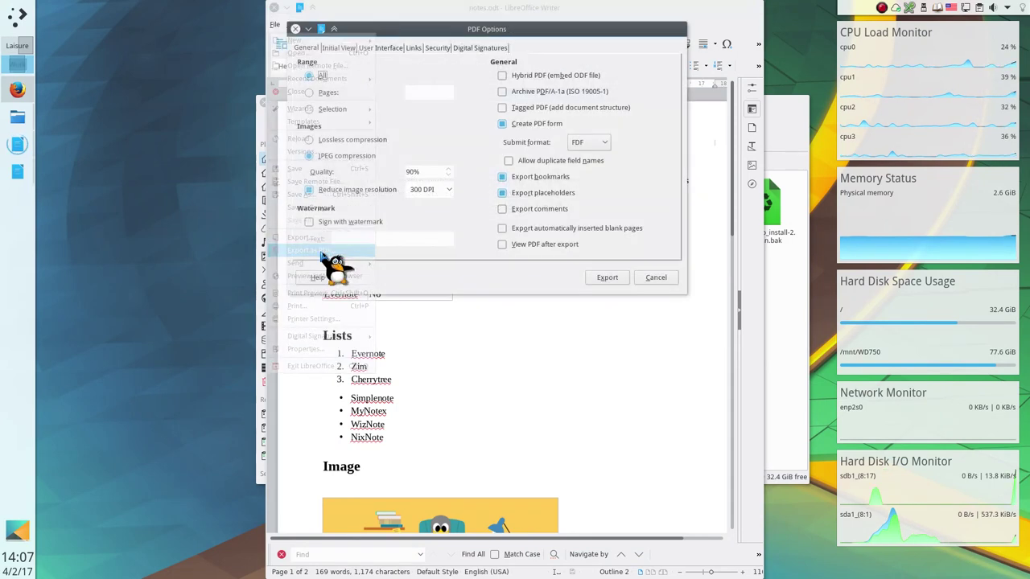
{"action": "left_click", "coordinate": [620, 278]}
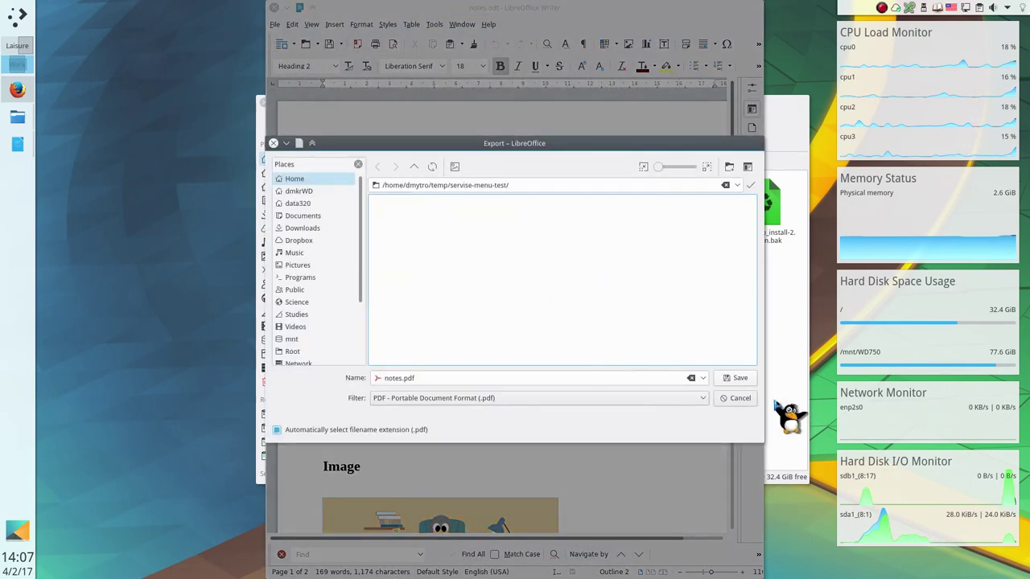
{"action": "left_click", "coordinate": [737, 378]}
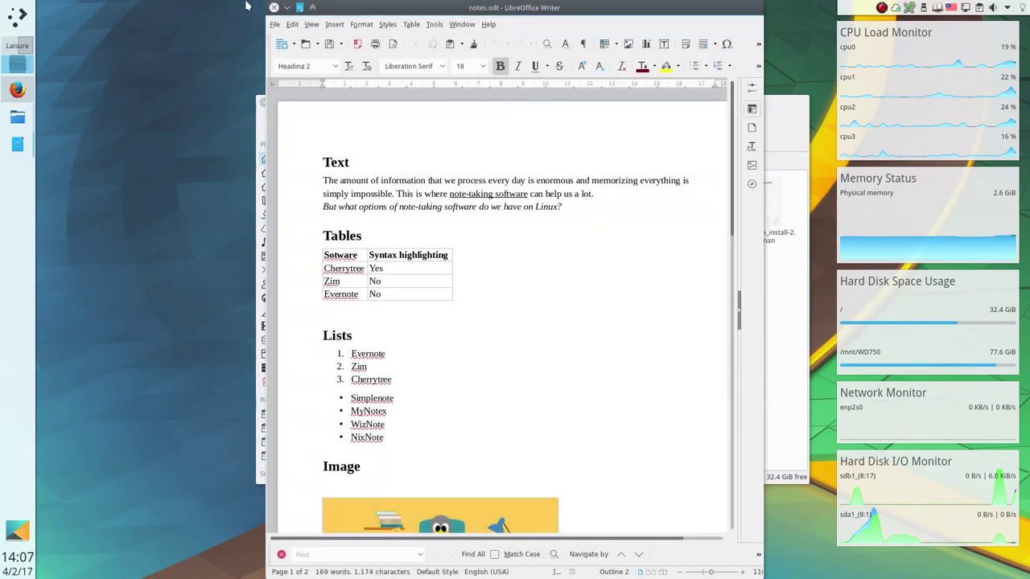
Check the earlier notes.pdf in the viewer, then move it to the Trash.
{"action": "left_click", "coordinate": [274, 8]}
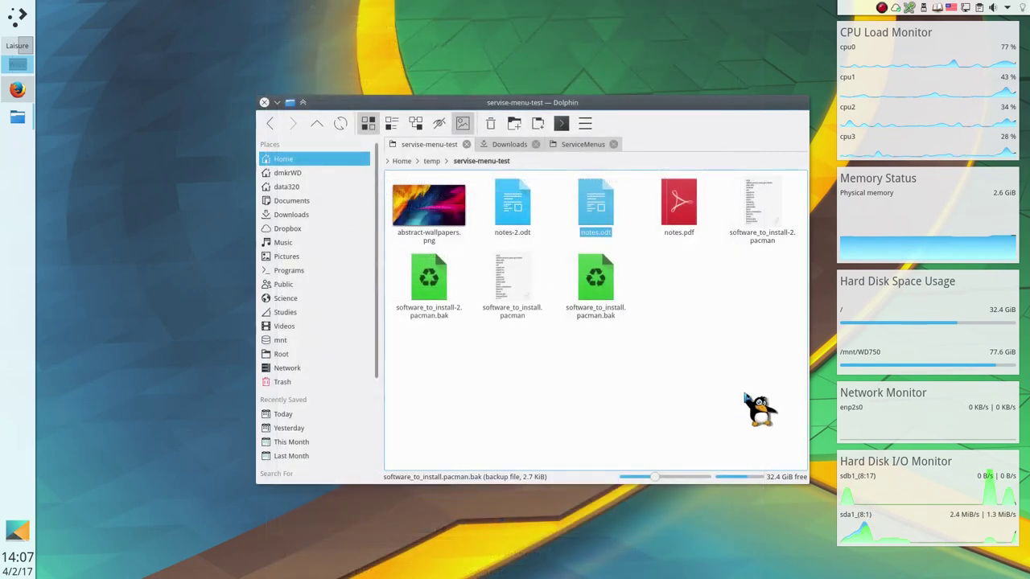
{"action": "left_click", "coordinate": [682, 211]}
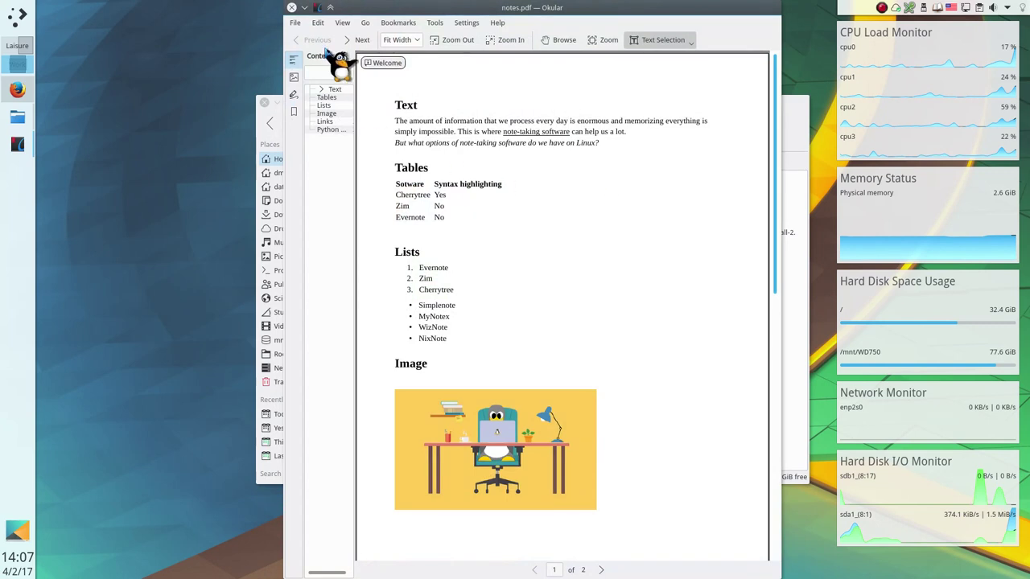
{"action": "left_click", "coordinate": [291, 7]}
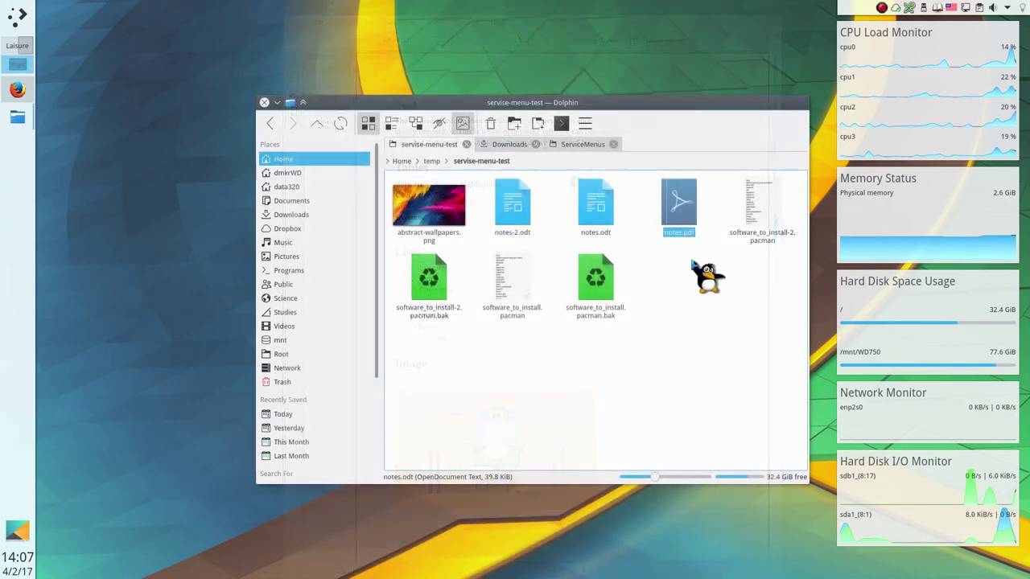
{"action": "right_click", "coordinate": [684, 215]}
{"action": "left_click", "coordinate": [716, 279]}
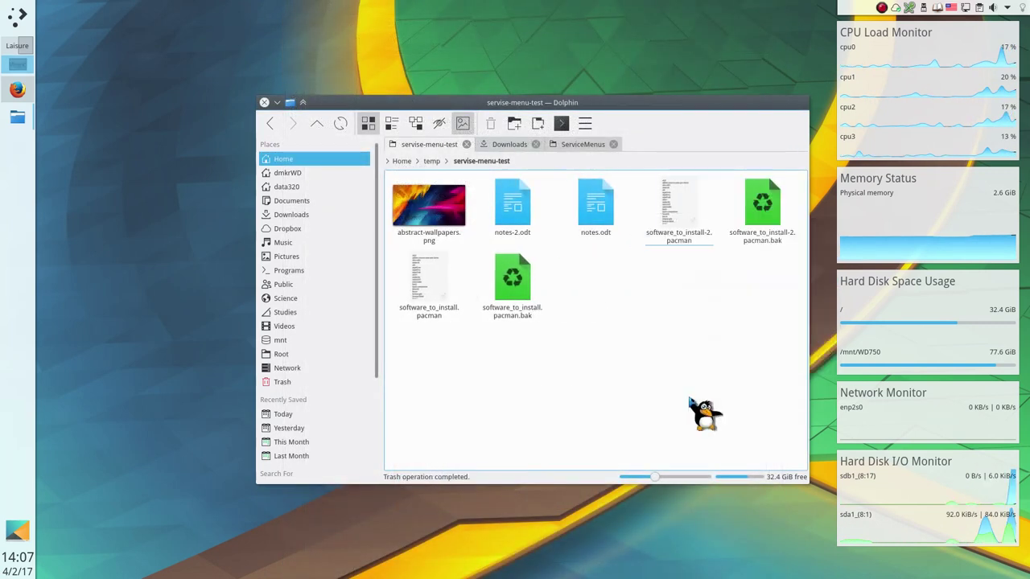
Export notes.odt and notes-2.odt together to PDF and check both PDFs in Okular.
{"action": "left_click_drag", "start_coordinate": [624, 240], "coordinate": [491, 179]}
{"action": "right_click", "coordinate": [519, 201]}
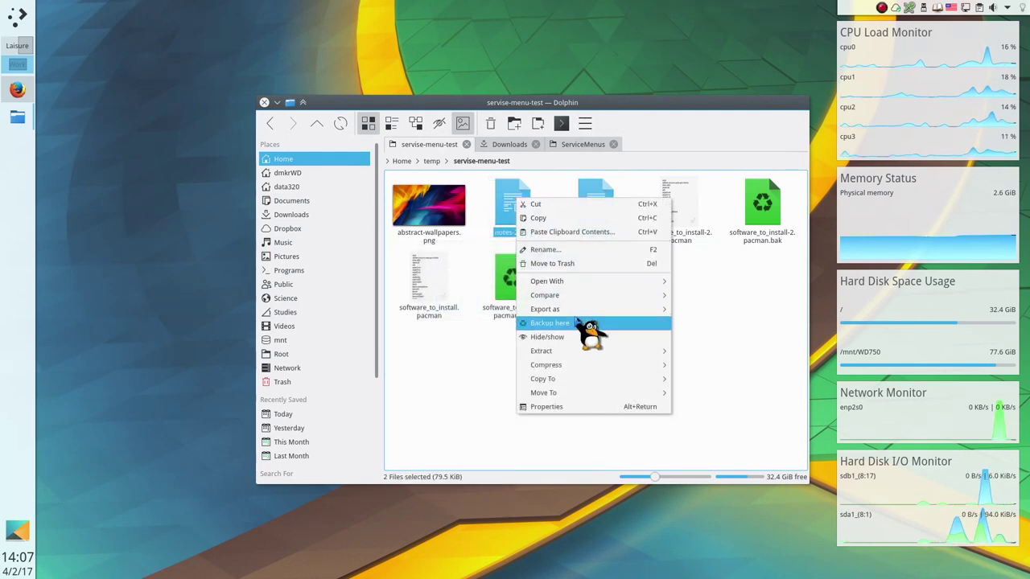
{"action": "mouse_move", "coordinate": [620, 309]}
{"action": "left_click", "coordinate": [714, 312]}
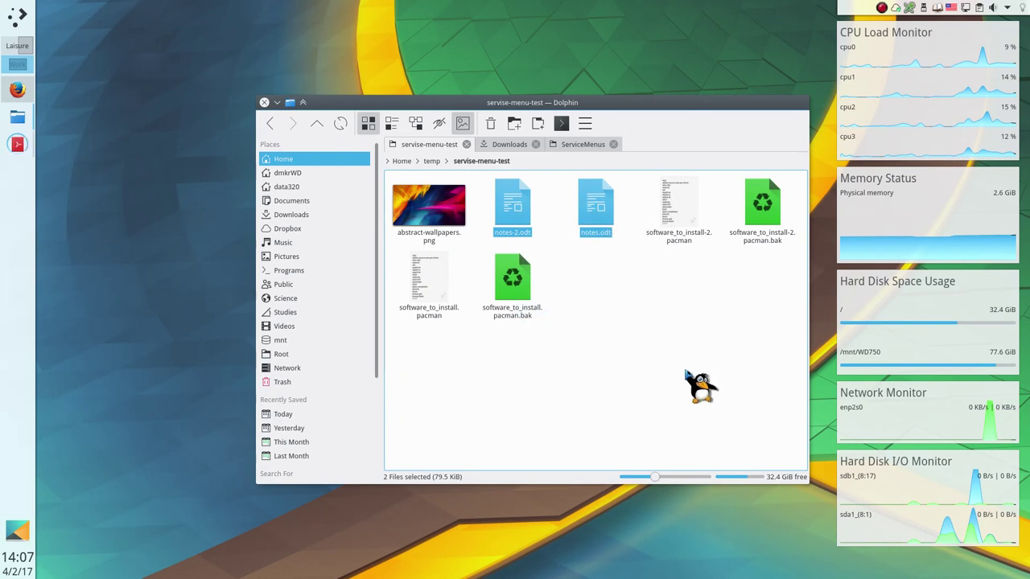
{"action": "left_click", "coordinate": [602, 216]}
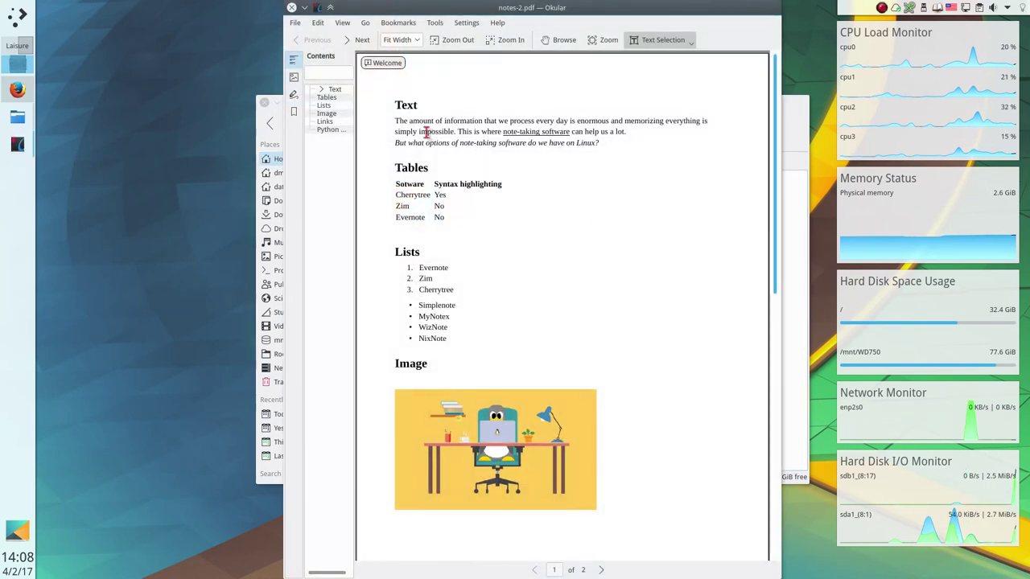
{"action": "left_click_drag", "start_coordinate": [304, 21], "coordinate": [344, 57]}
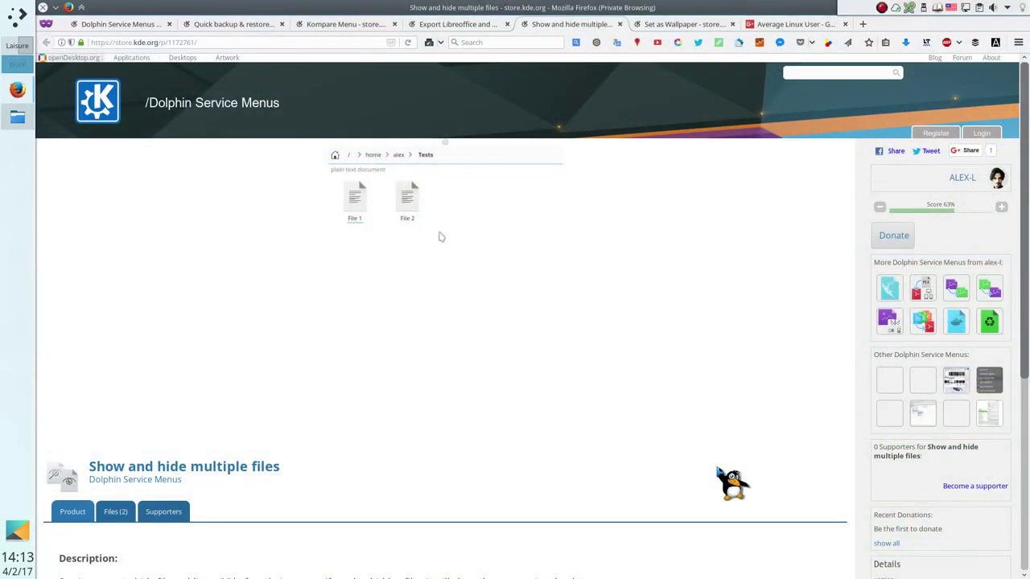
{"action": "left_click_drag", "start_coordinate": [718, 471], "coordinate": [594, 214]}
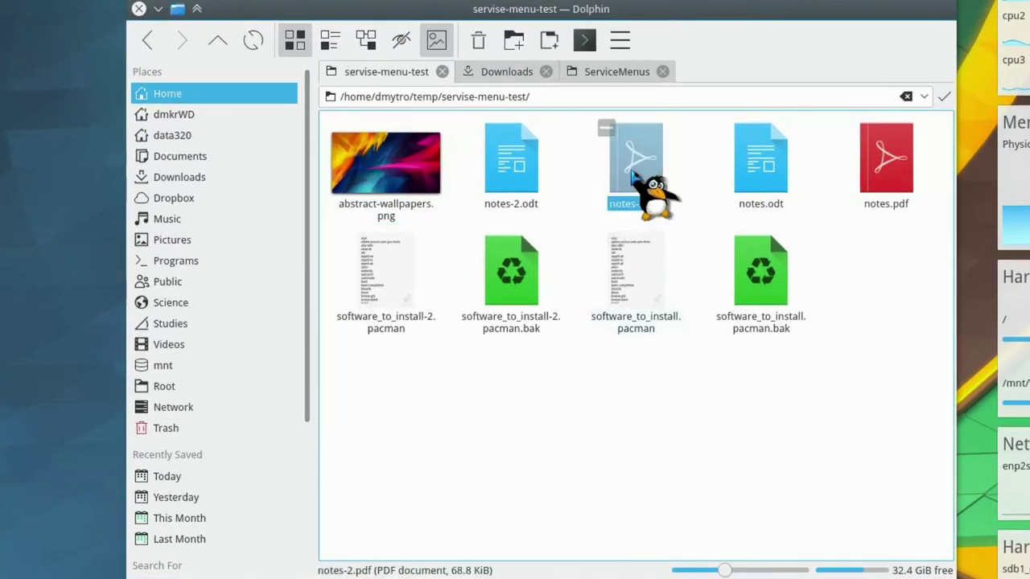
Try hiding notes-2.pdf by renaming it with a leading dot, then undo the rename.
{"action": "left_click_drag", "start_coordinate": [633, 175], "coordinate": [633, 175]}
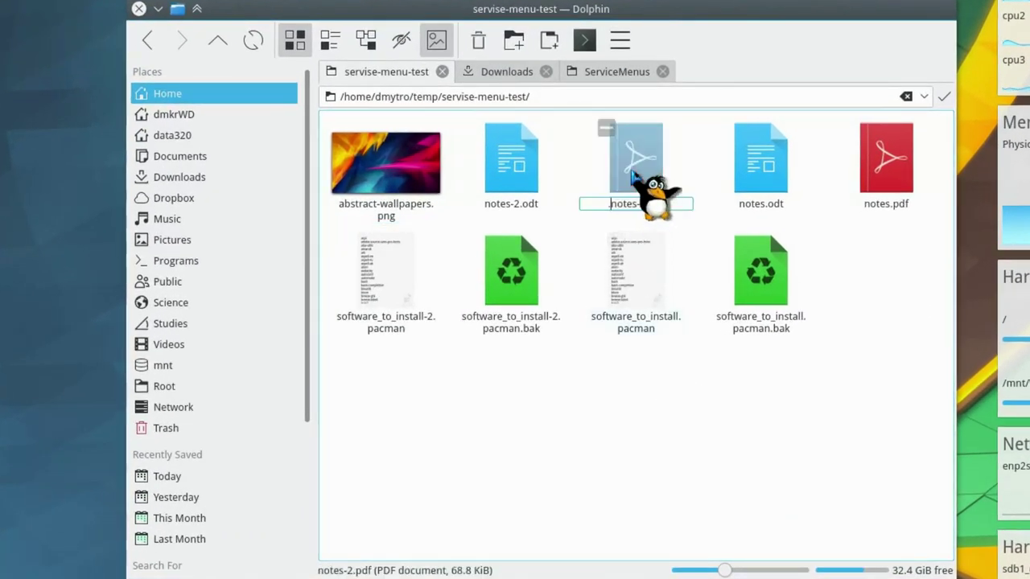
{"action": "type", "text": "."}
{"action": "key", "text": "Return"}
{"action": "left_click", "coordinate": [401, 42]}
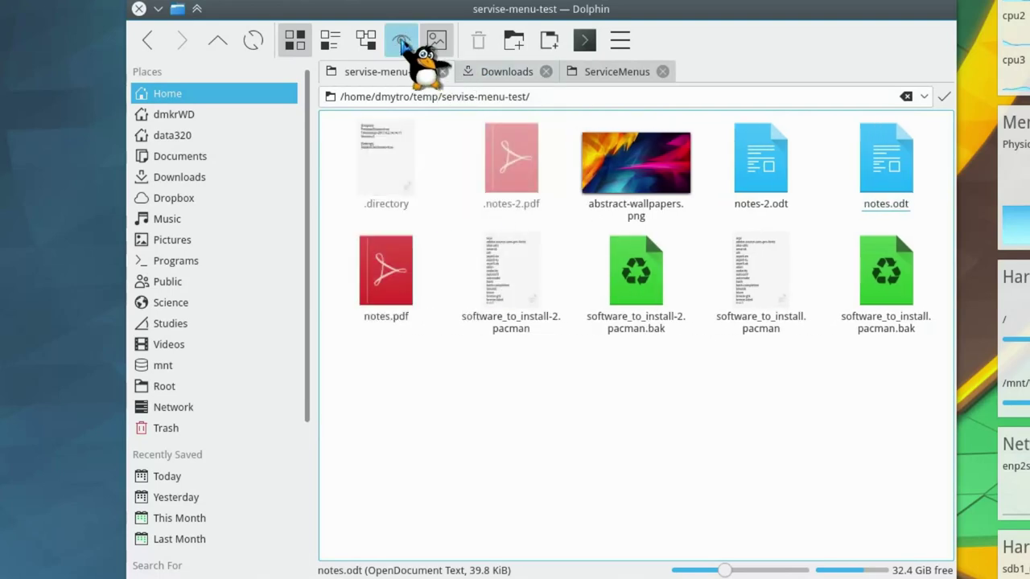
{"action": "left_click", "coordinate": [408, 173]}
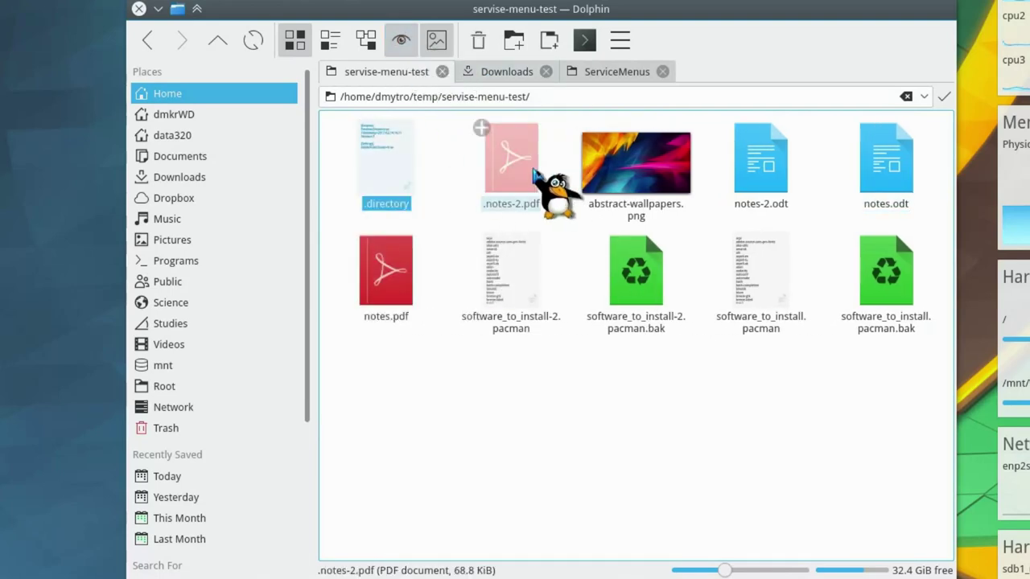
{"action": "left_click", "coordinate": [534, 174]}
{"action": "key", "text": "ctrl+z"}
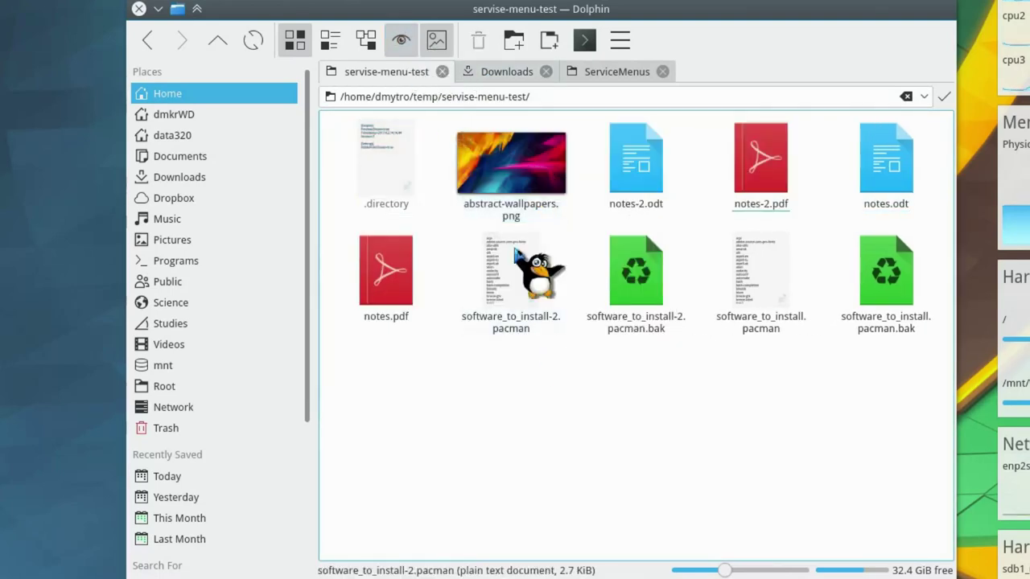
{"action": "key", "text": "ctrl+h"}
Hide notes.pdf and notes-2.pdf together with the Hide/show action.
{"action": "left_click", "coordinate": [887, 165]}
{"action": "left_click", "coordinate": [641, 176], "text": "ctrl"}
{"action": "right_click", "coordinate": [641, 175]}
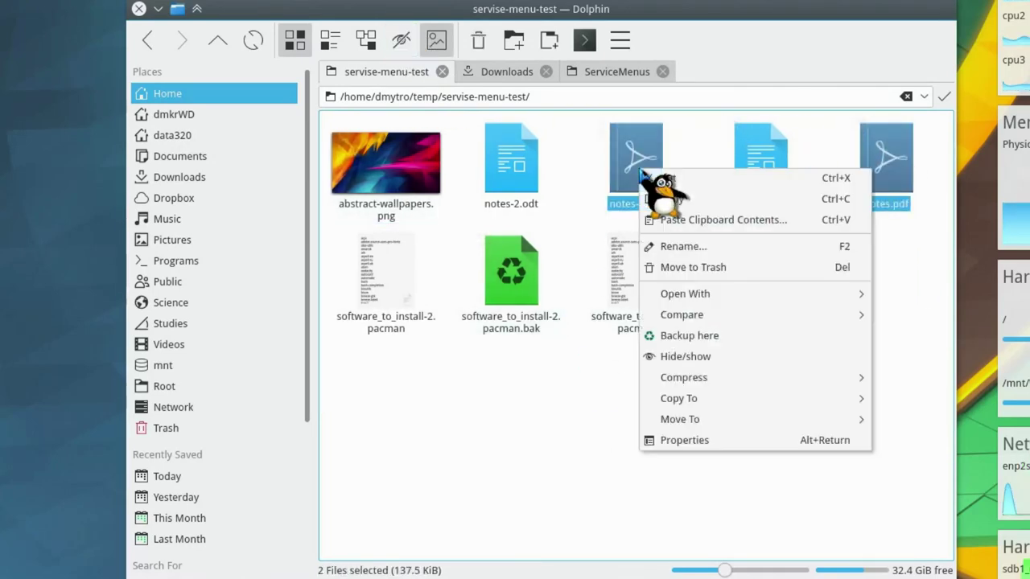
{"action": "left_click", "coordinate": [697, 361]}
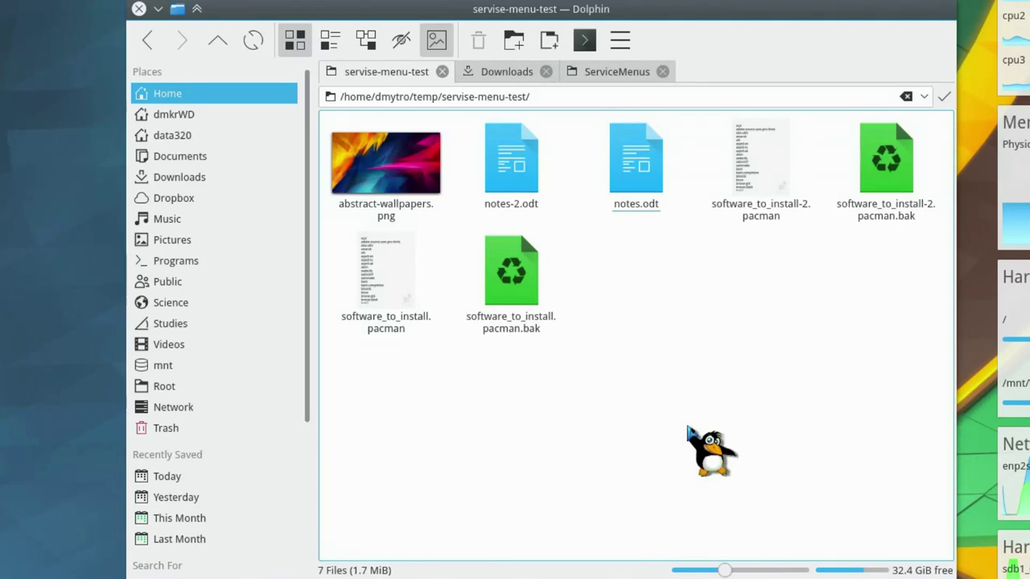
Show hidden files and unhide .notes.pdf and .notes-2.pdf with Hide/show.
{"action": "left_click", "coordinate": [401, 40]}
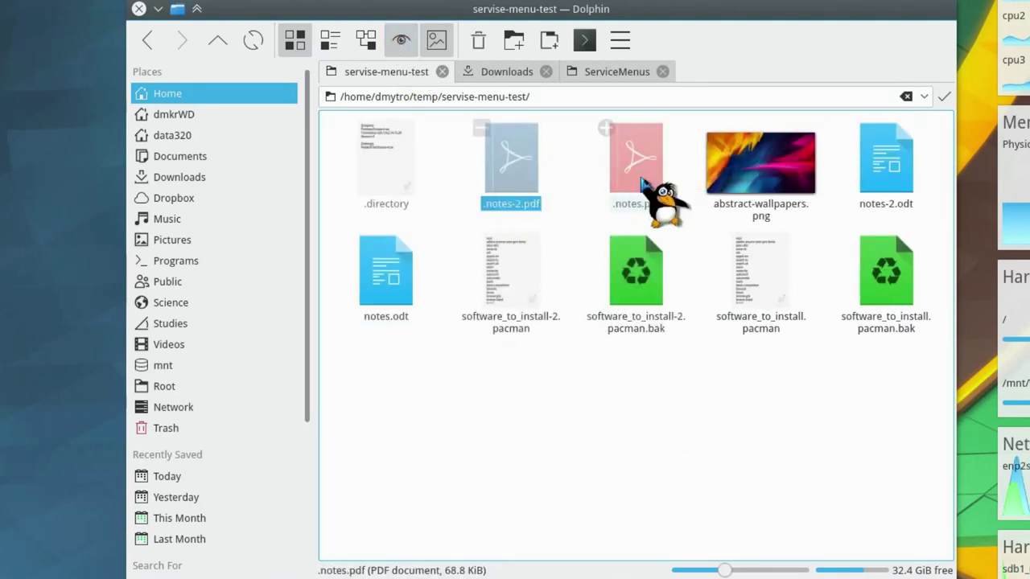
{"action": "left_click", "coordinate": [642, 181], "text": "ctrl"}
{"action": "right_click", "coordinate": [503, 168]}
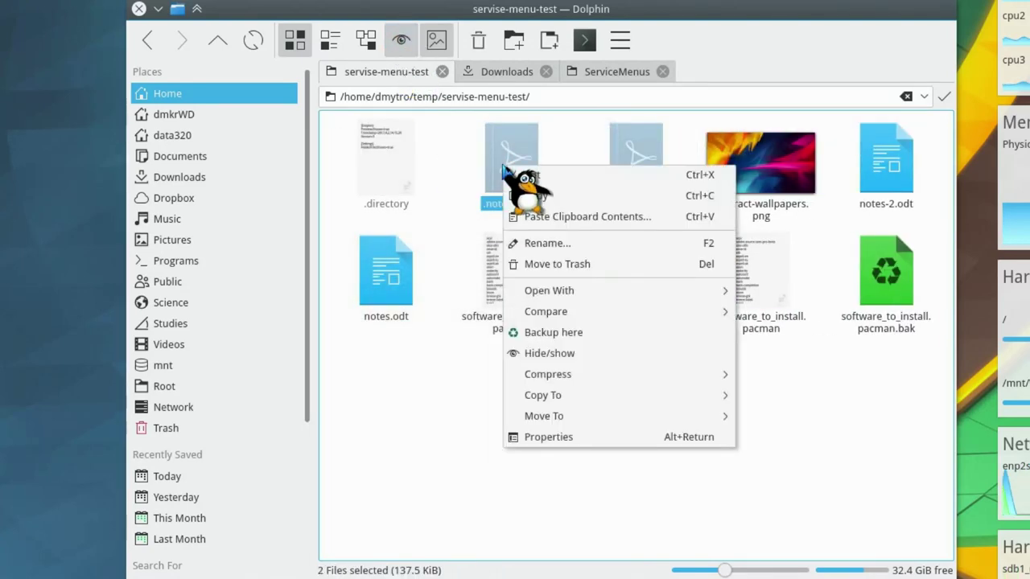
{"action": "left_click", "coordinate": [591, 354]}
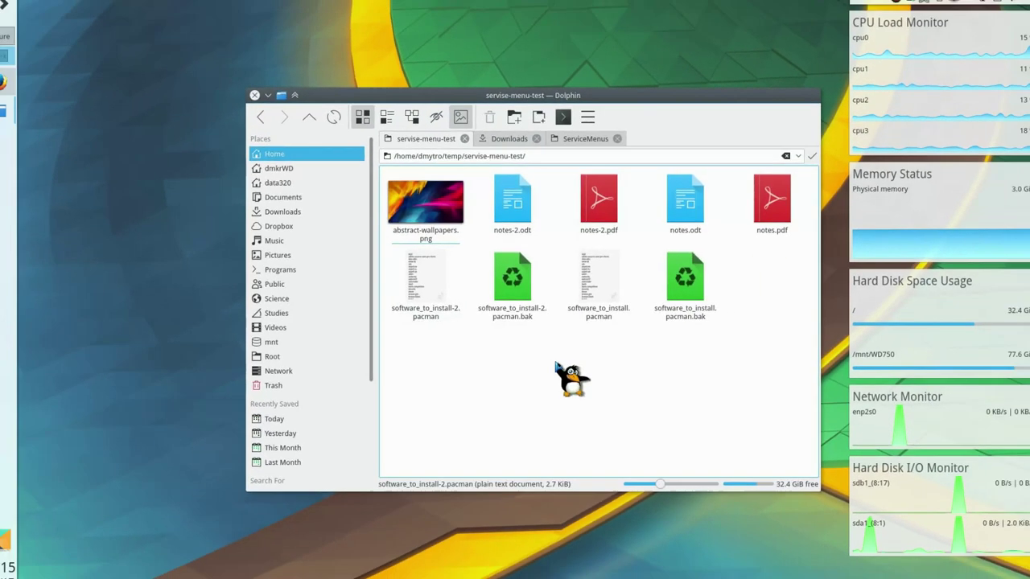
In Firefox, scroll to the Show and hide install note and highlight its /usr/bin path.
{"action": "left_click", "coordinate": [3, 83]}
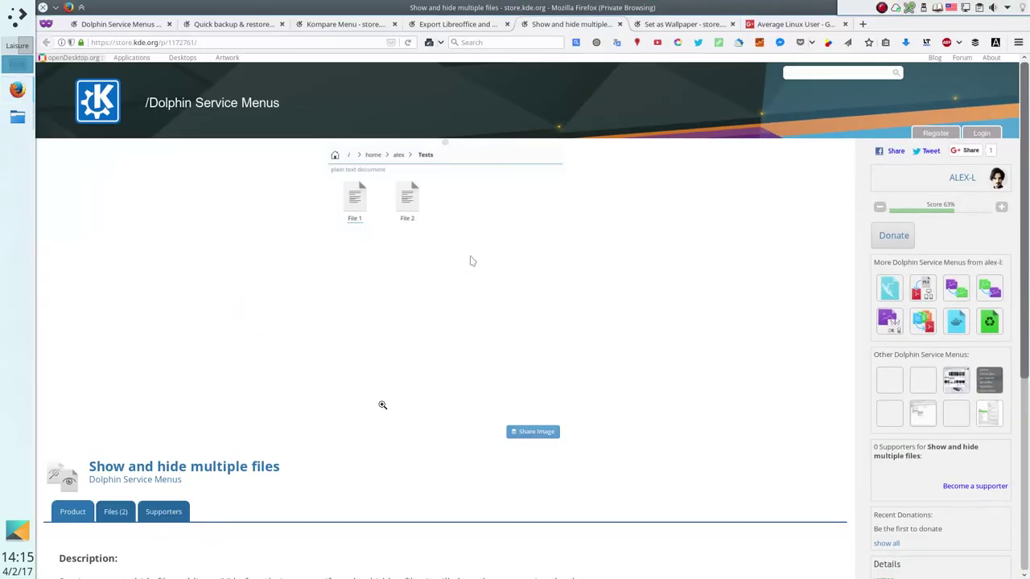
{"action": "scroll", "coordinate": [382, 405], "scroll_direction": "down", "scroll_amount": 7}
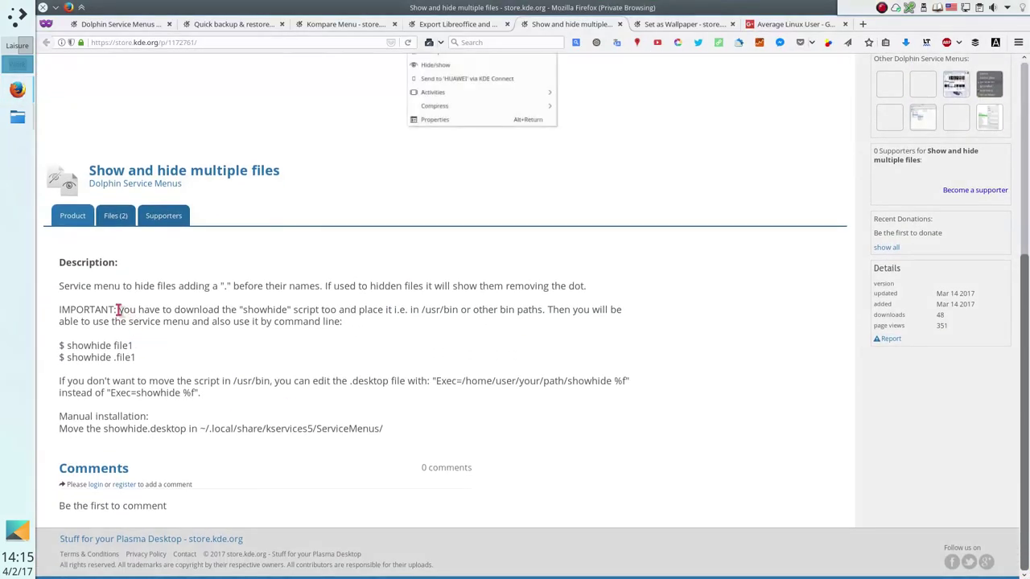
{"action": "left_click_drag", "start_coordinate": [117, 310], "coordinate": [523, 308]}
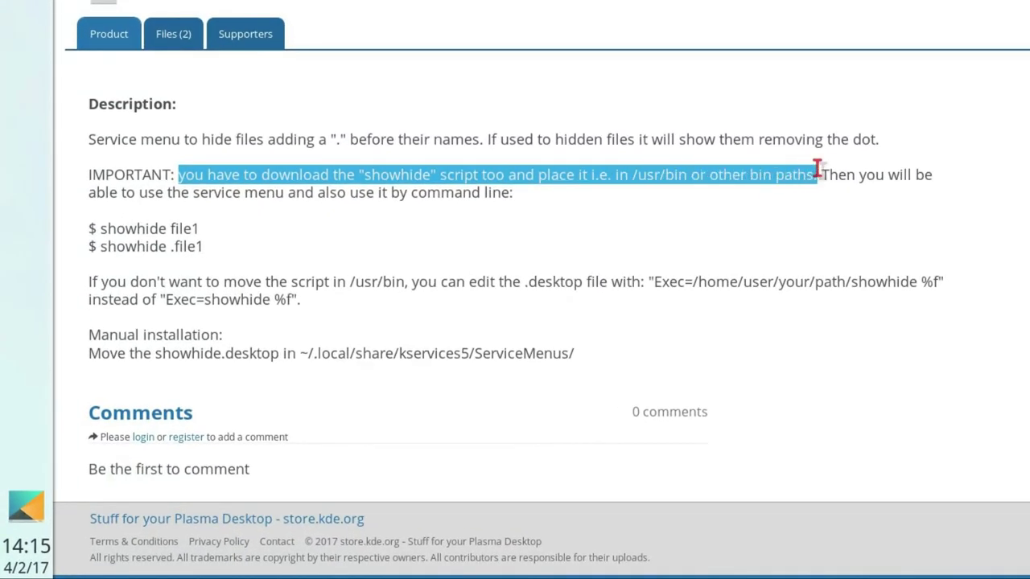
{"action": "left_click", "coordinate": [641, 177]}
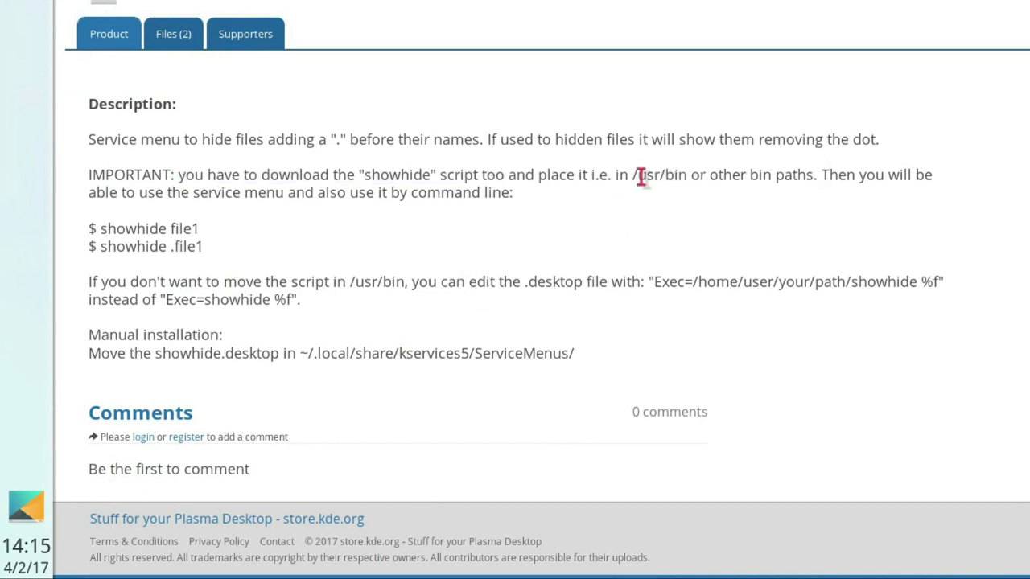
{"action": "left_click_drag", "start_coordinate": [680, 175], "coordinate": [690, 175]}
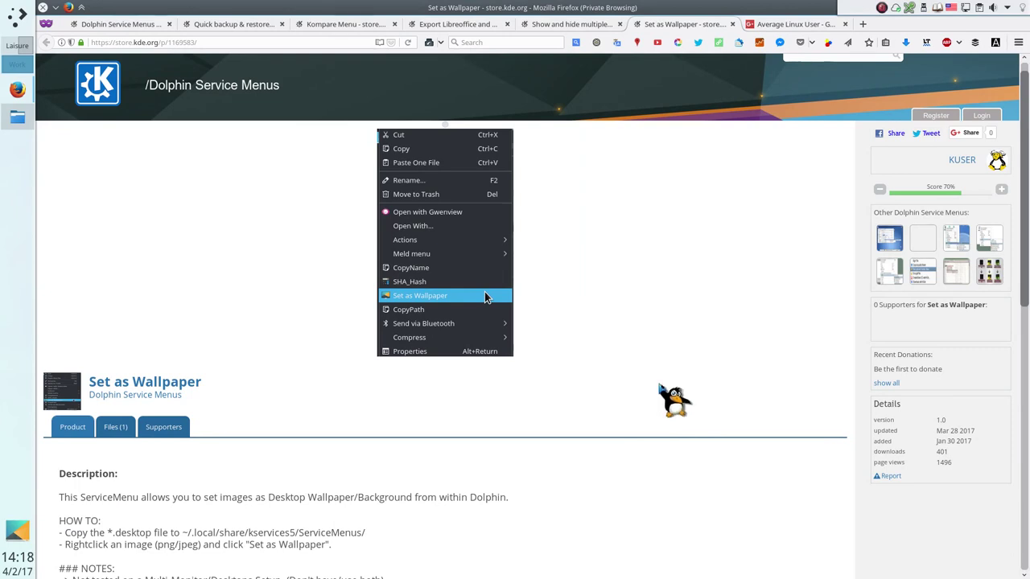
Pick the colourful abstract image as wallpaper via Configure Desktop, then Apply and OK.
{"action": "key", "text": "super+Tab"}
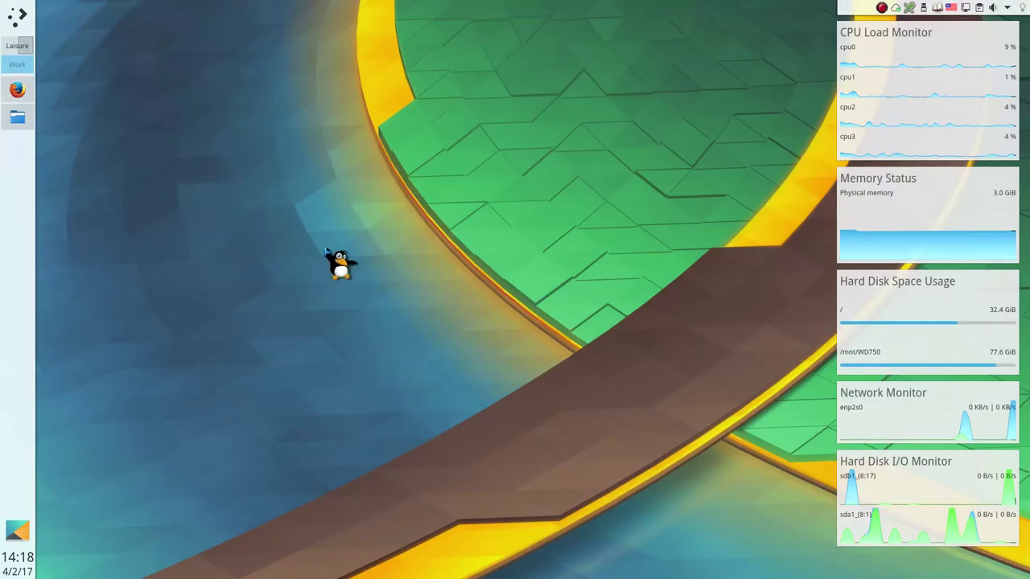
{"action": "right_click", "coordinate": [400, 322]}
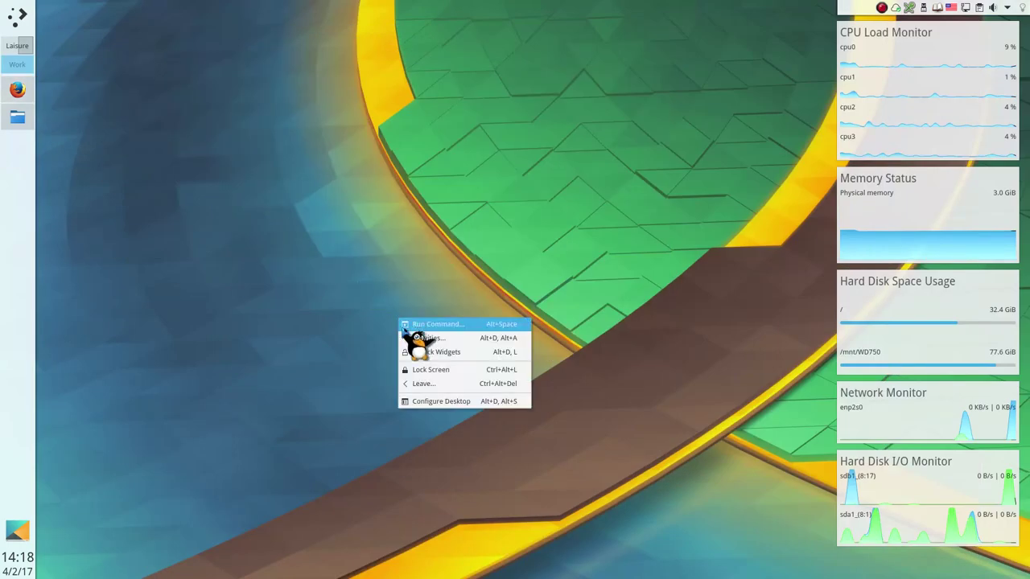
{"action": "left_click", "coordinate": [447, 402]}
{"action": "left_click", "coordinate": [586, 394]}
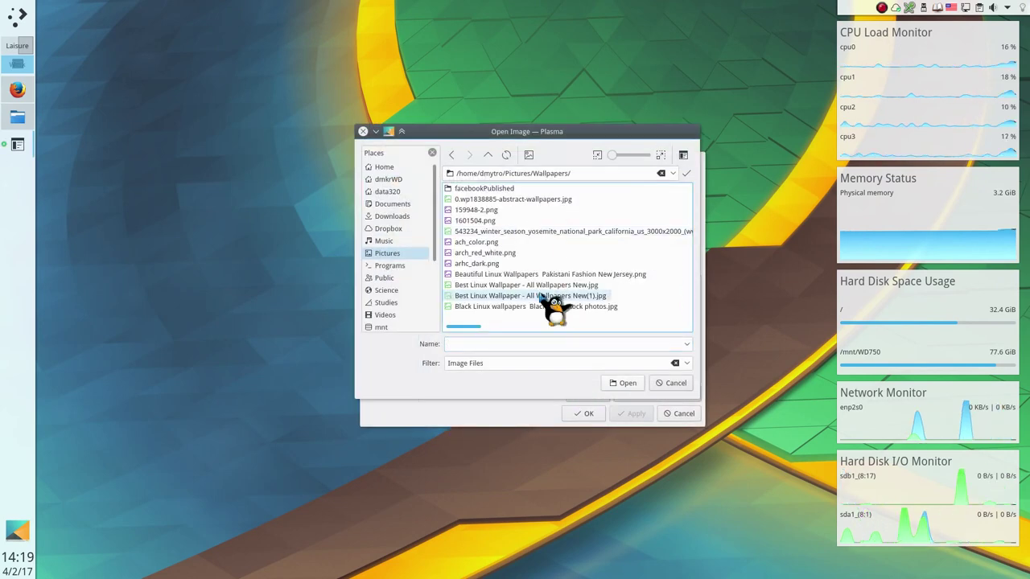
{"action": "left_click", "coordinate": [628, 384]}
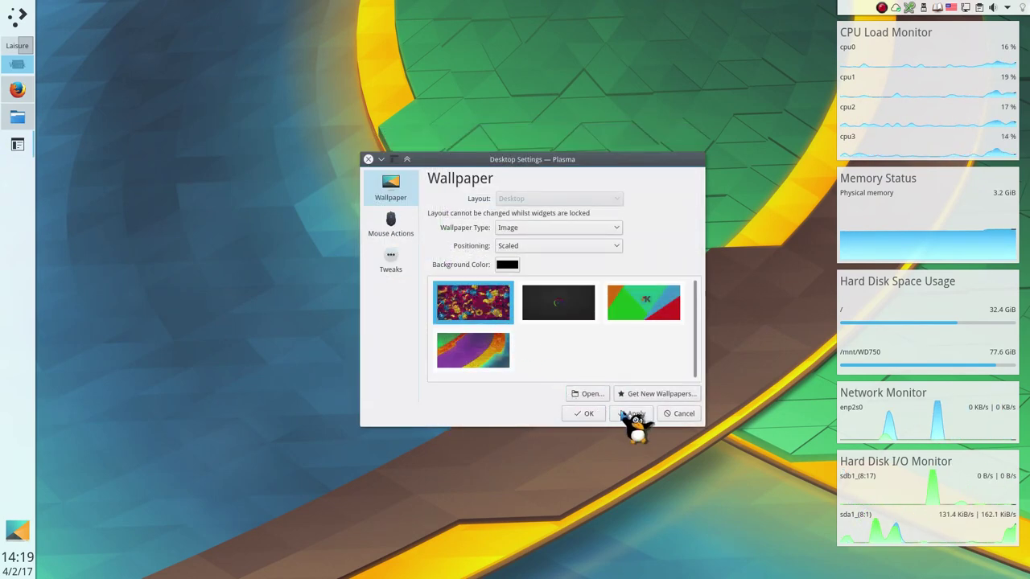
{"action": "left_click", "coordinate": [634, 414]}
{"action": "left_click", "coordinate": [583, 414]}
{"action": "left_click", "coordinate": [17, 116]}
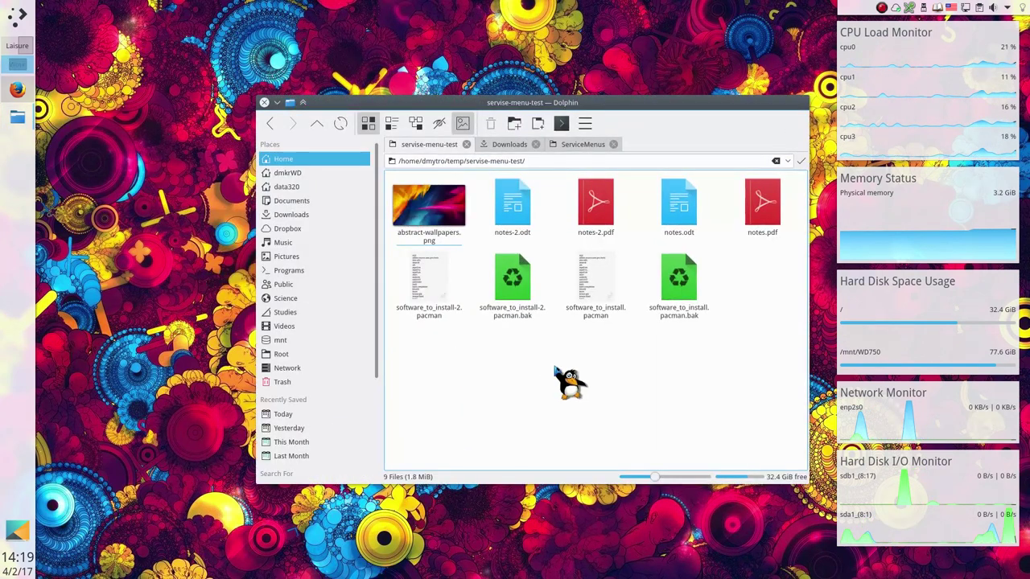
Apply Set as Wallpaper to abstract-wallpapers.png from its context menu.
{"action": "left_click", "coordinate": [425, 208]}
{"action": "right_click", "coordinate": [428, 207]}
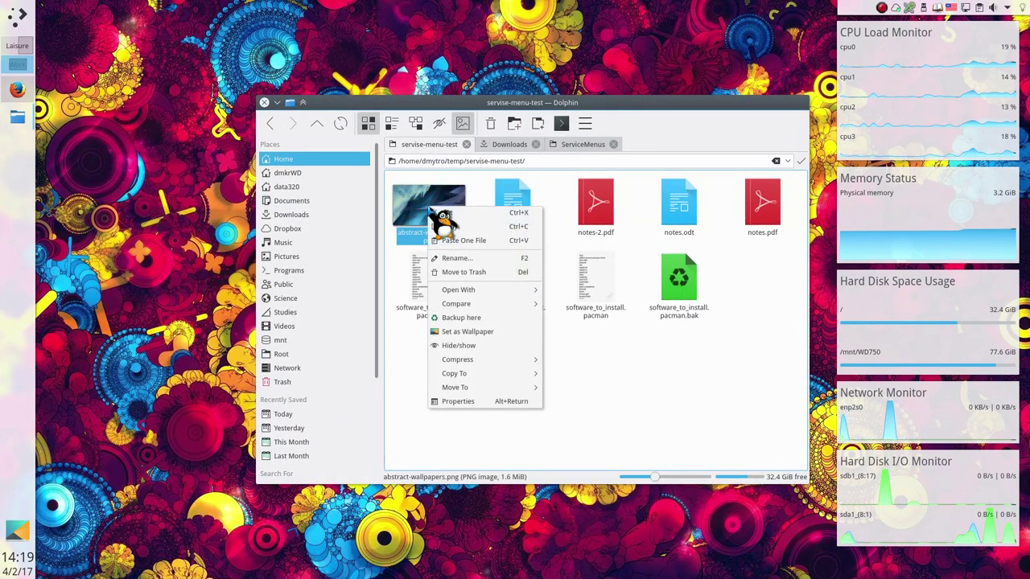
{"action": "left_click", "coordinate": [481, 333]}
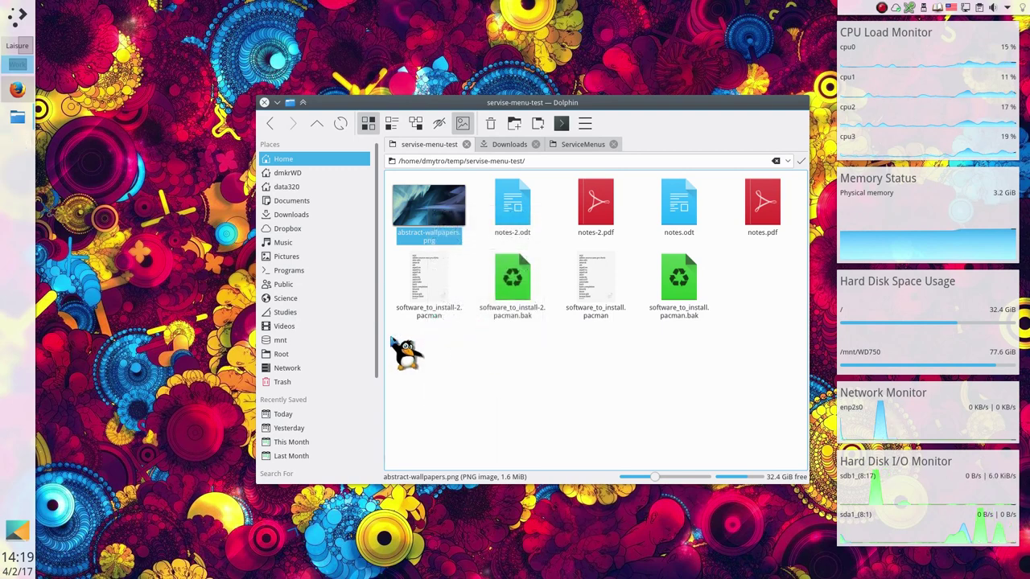
Unlock the desktop widgets, reapply Set as Wallpaper to the image, and close Dolphin.
{"action": "right_click", "coordinate": [20, 331]}
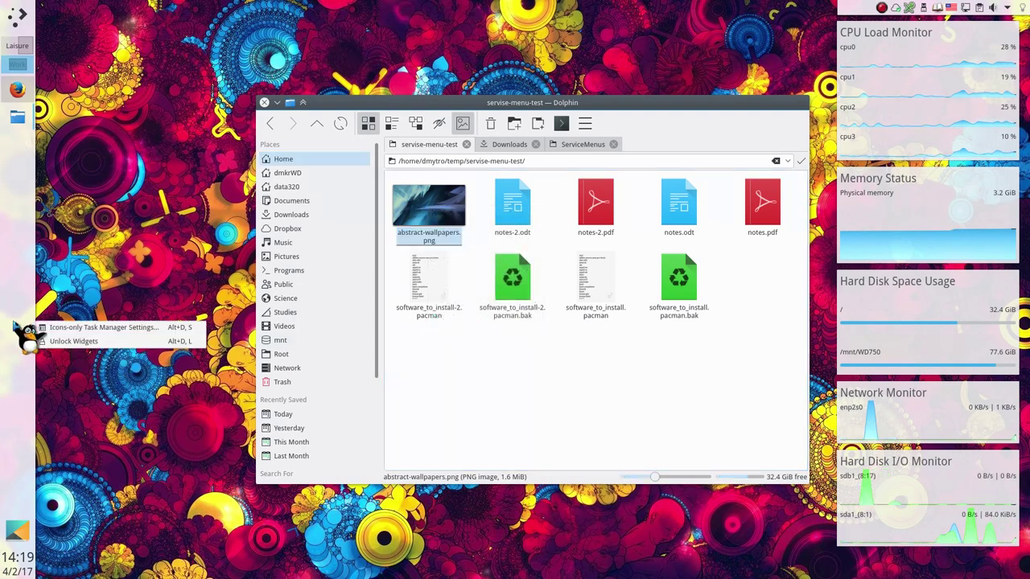
{"action": "left_click", "coordinate": [92, 344]}
{"action": "right_click", "coordinate": [415, 212]}
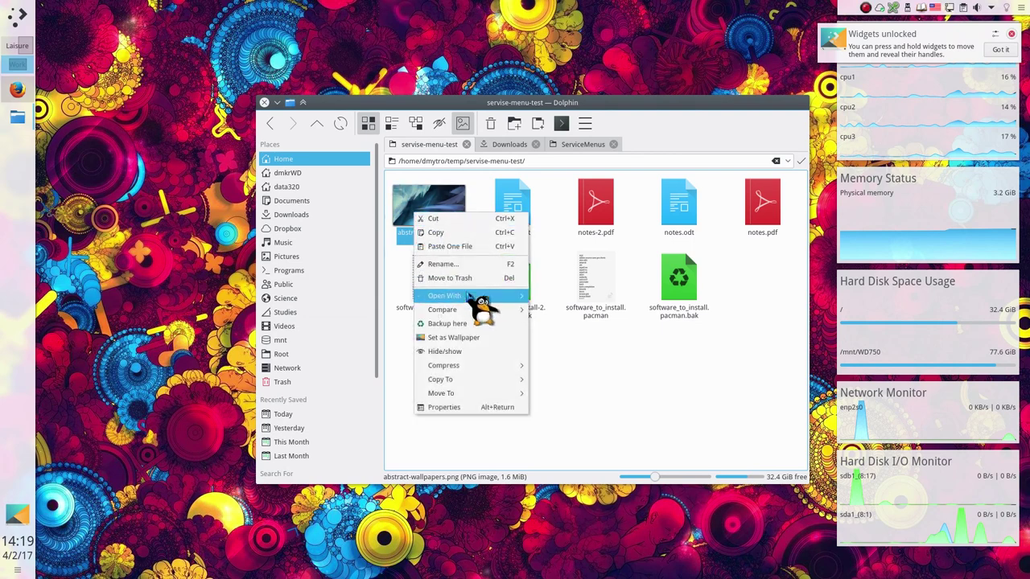
{"action": "left_click", "coordinate": [466, 338]}
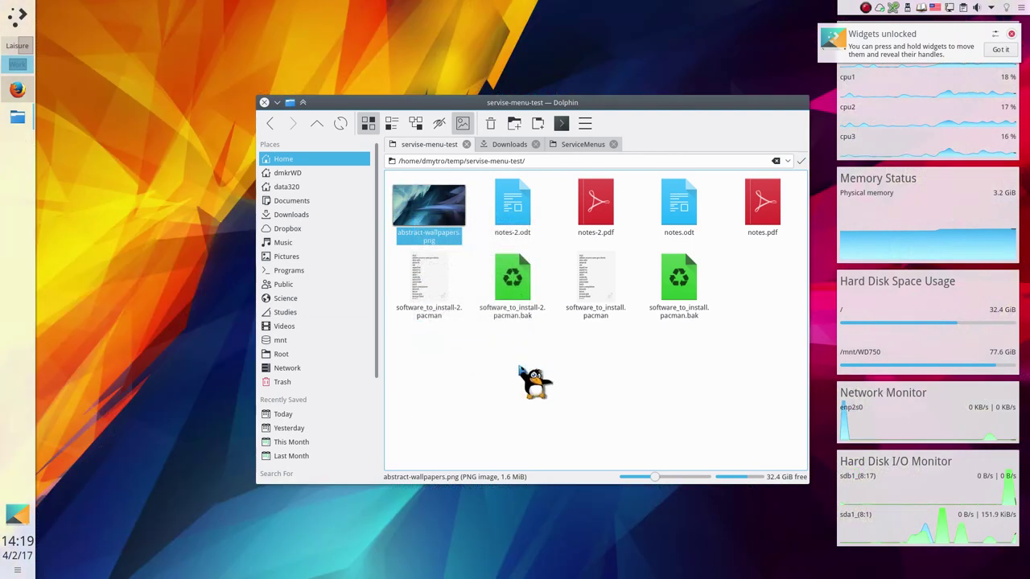
{"action": "left_click", "coordinate": [277, 103]}
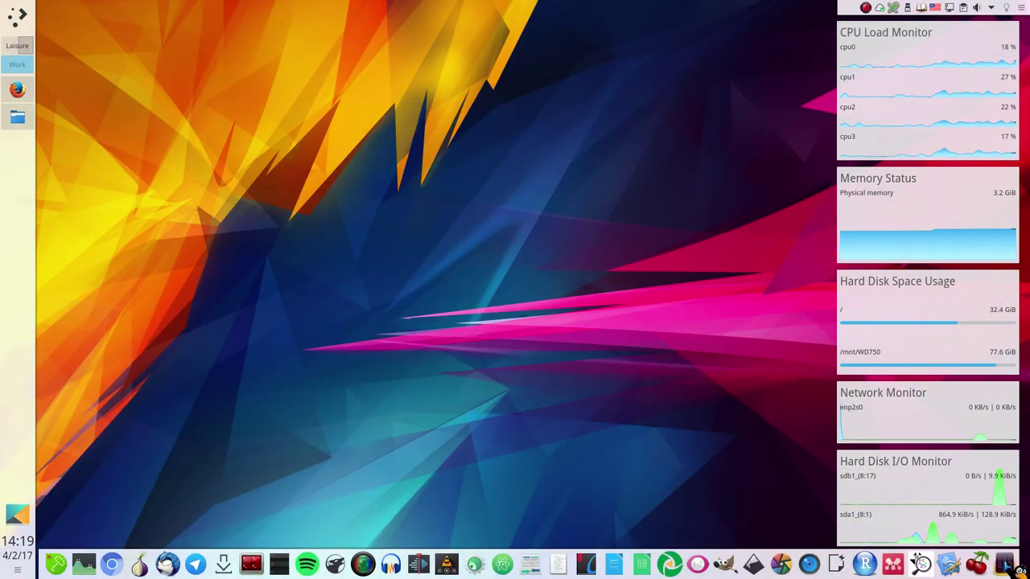
Scroll through the first page of the Dolphin Service Menus listing in Firefox.
{"action": "left_click", "coordinate": [1005, 565]}
{"action": "scroll", "coordinate": [618, 317], "scroll_direction": "down", "scroll_amount": 3}
{"action": "scroll", "coordinate": [618, 316], "scroll_direction": "down", "scroll_amount": 2}
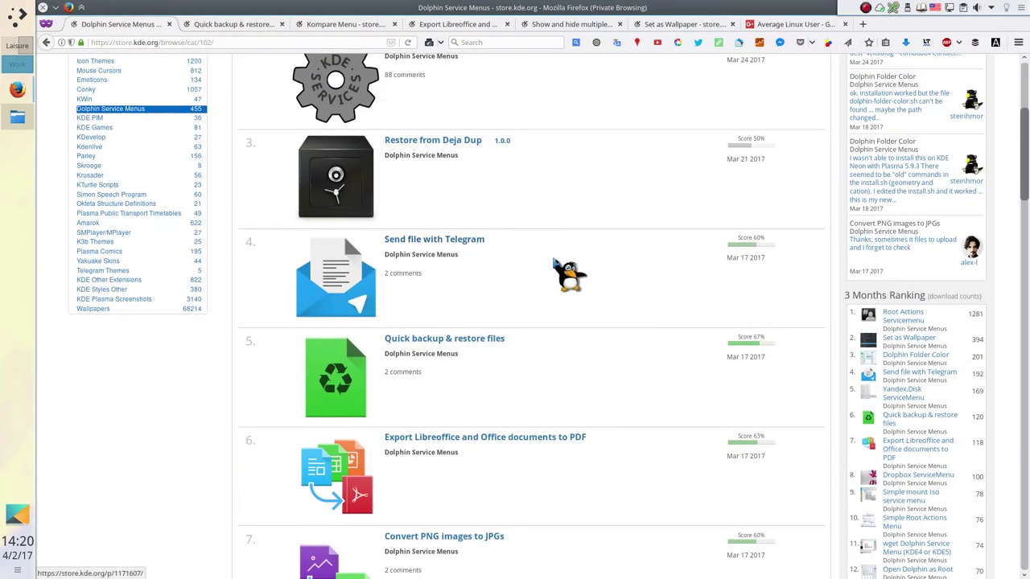
{"action": "scroll", "coordinate": [555, 261], "scroll_direction": "down", "scroll_amount": 6}
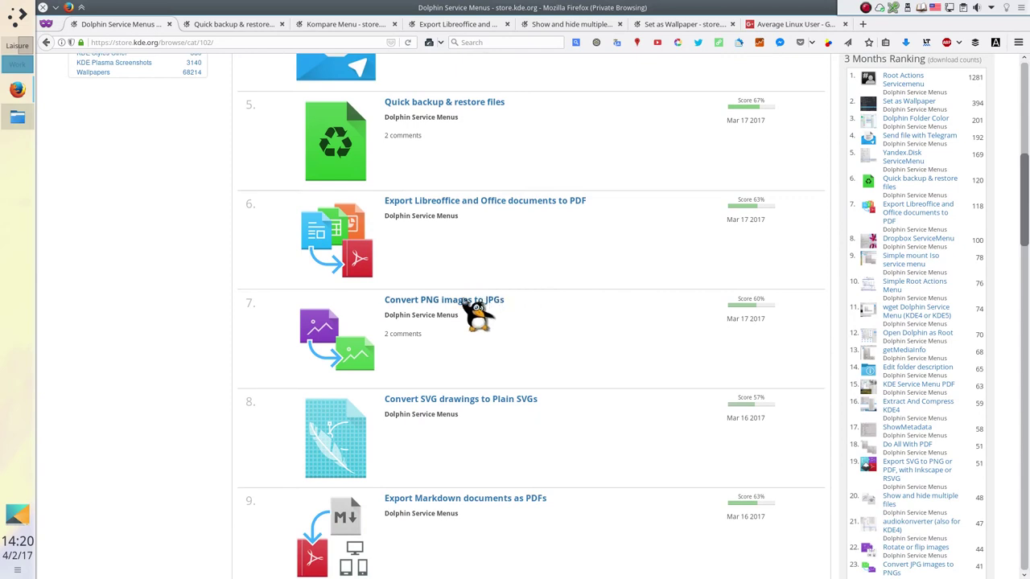
{"action": "scroll", "coordinate": [659, 300], "scroll_direction": "down", "scroll_amount": 5}
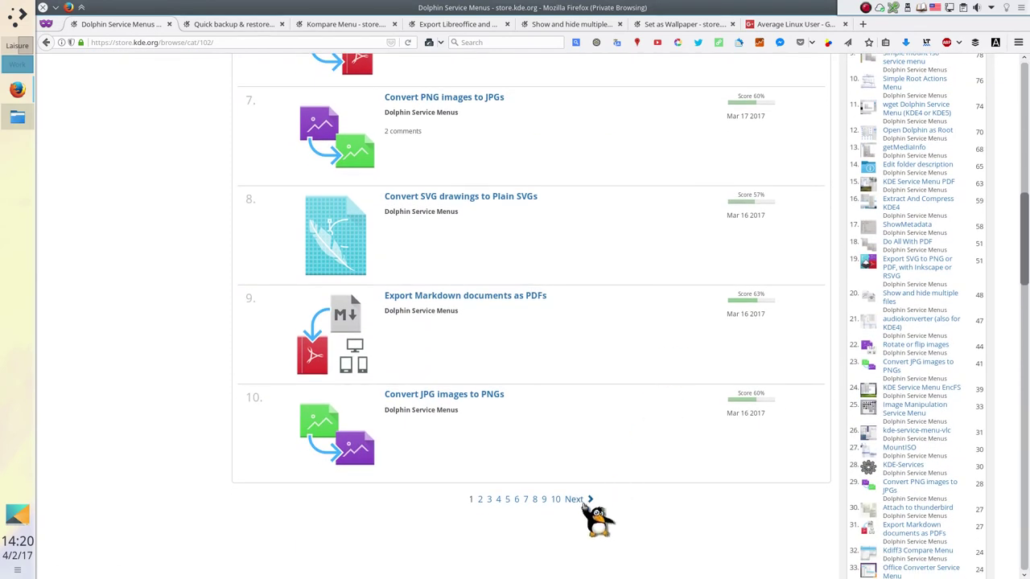
Go to the next page of service menus and scroll through it.
{"action": "left_click", "coordinate": [580, 502]}
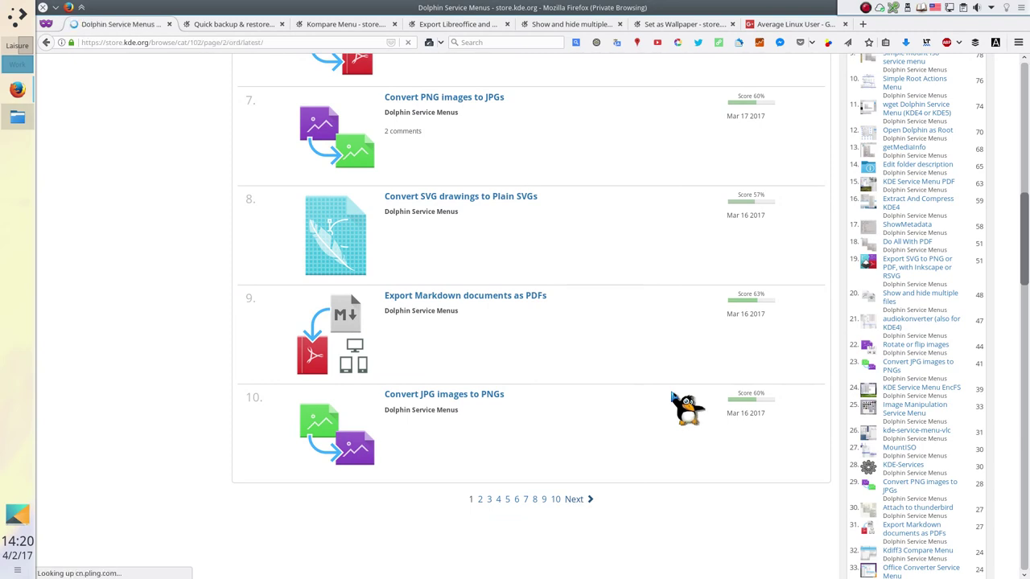
{"action": "scroll", "coordinate": [673, 396], "scroll_direction": "down", "scroll_amount": 2}
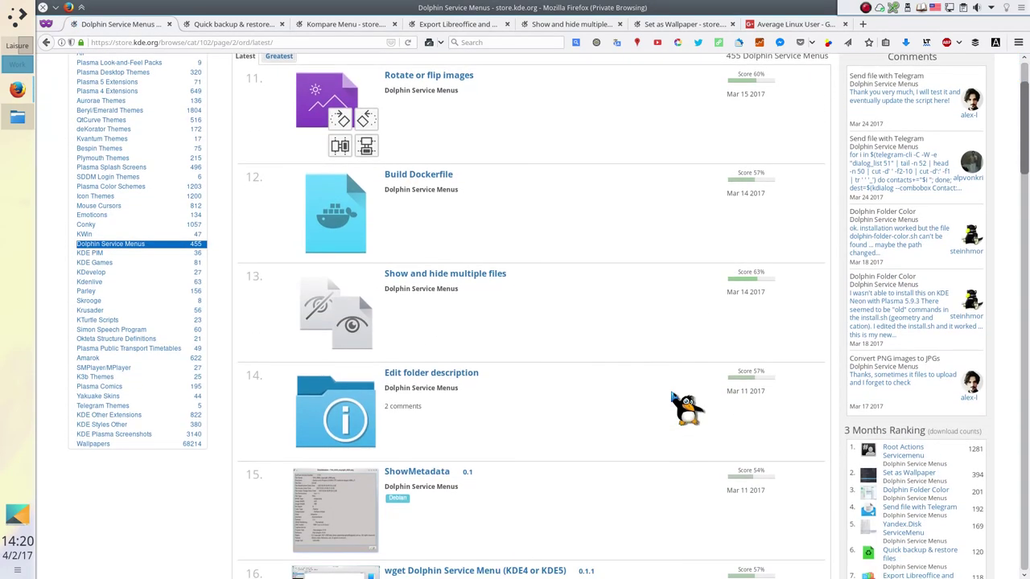
{"action": "scroll", "coordinate": [684, 407], "scroll_direction": "down", "scroll_amount": 6}
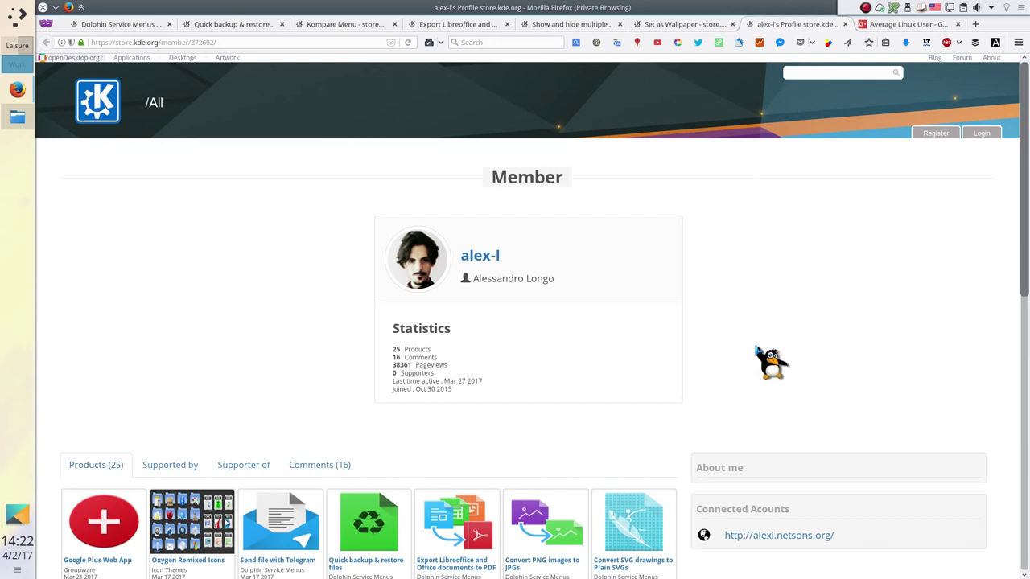
{"action": "scroll", "coordinate": [756, 347], "scroll_direction": "down", "scroll_amount": 7}
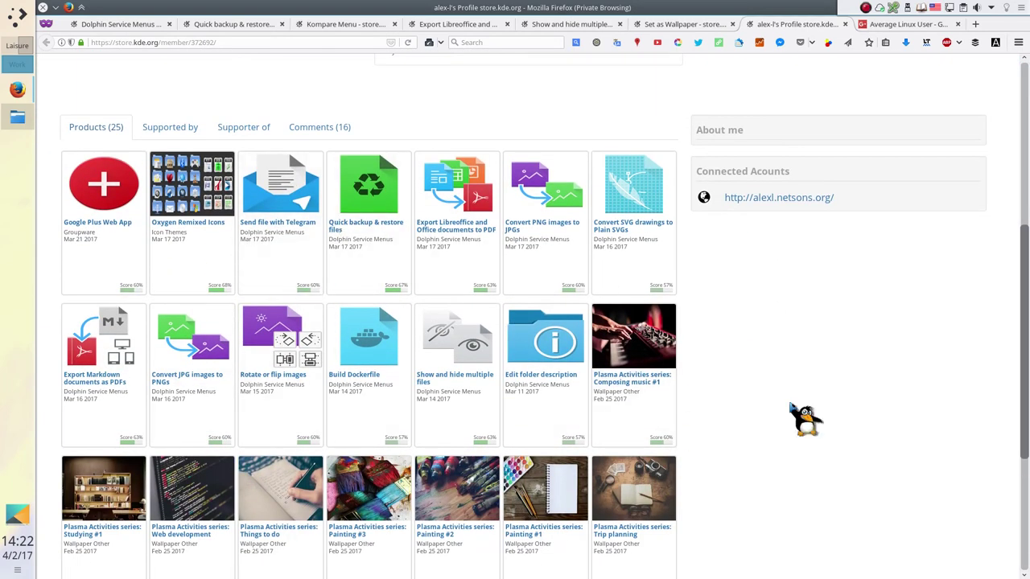
{"action": "scroll", "coordinate": [791, 408], "scroll_direction": "up", "scroll_amount": 7}
Show all of Average Linux User's interest collections from the Google+ profile's VIEW ALL link.
{"action": "left_click", "coordinate": [906, 26]}
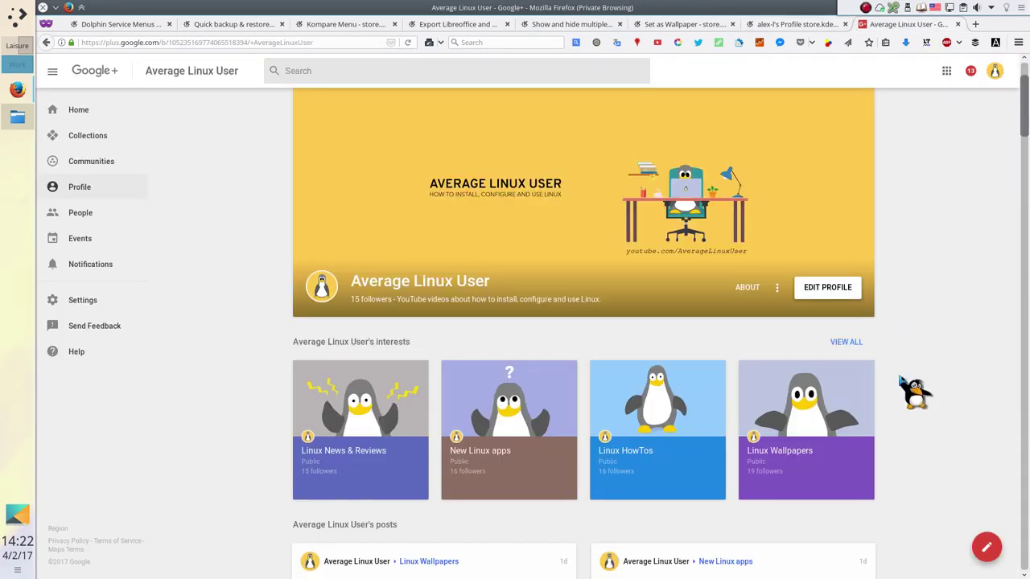
{"action": "scroll", "coordinate": [915, 393], "scroll_direction": "down", "scroll_amount": 10}
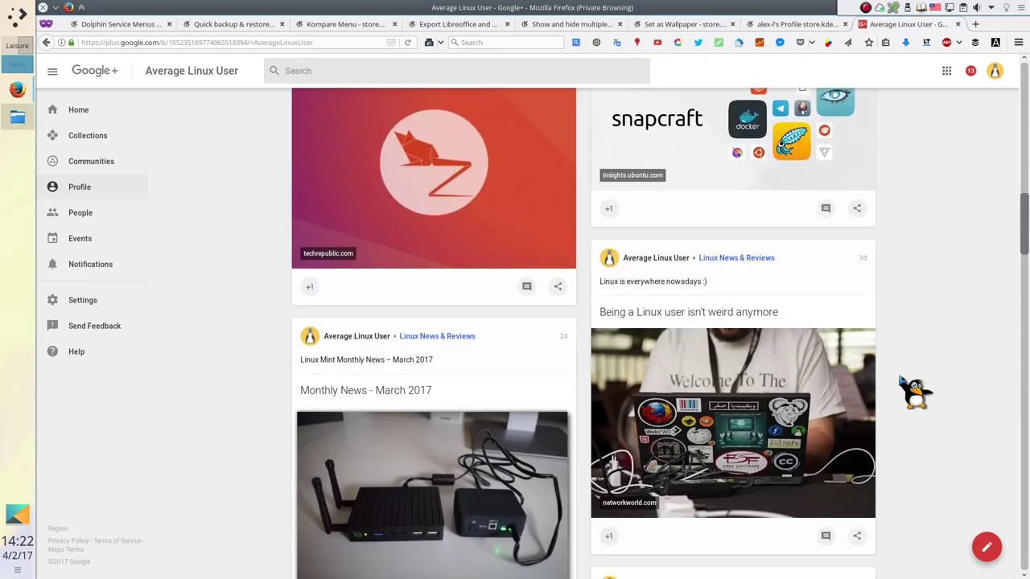
{"action": "scroll", "coordinate": [915, 392], "scroll_direction": "up", "scroll_amount": 10}
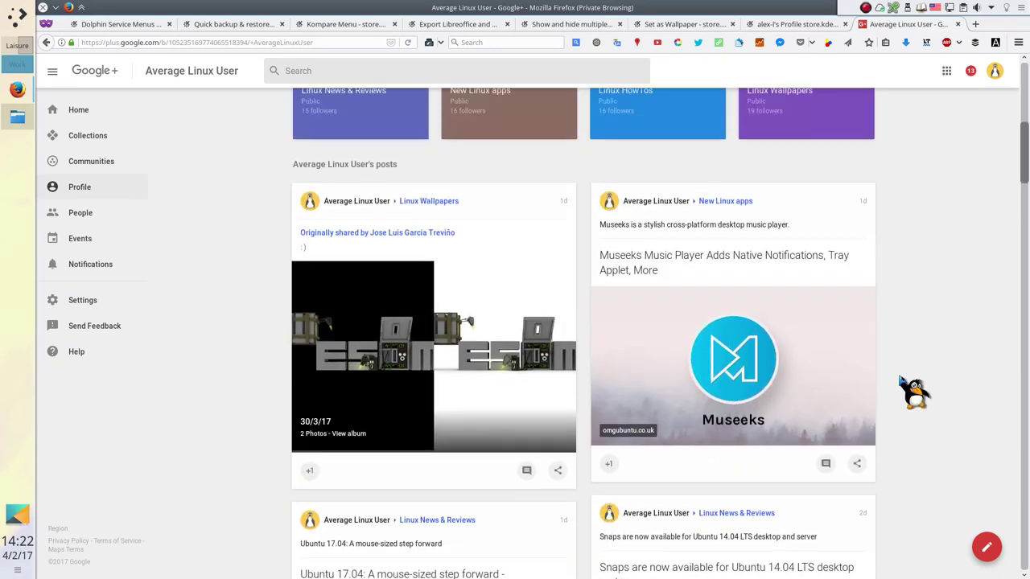
{"action": "scroll", "coordinate": [915, 393], "scroll_direction": "up", "scroll_amount": 5}
{"action": "scroll", "coordinate": [894, 370], "scroll_direction": "down", "scroll_amount": 1}
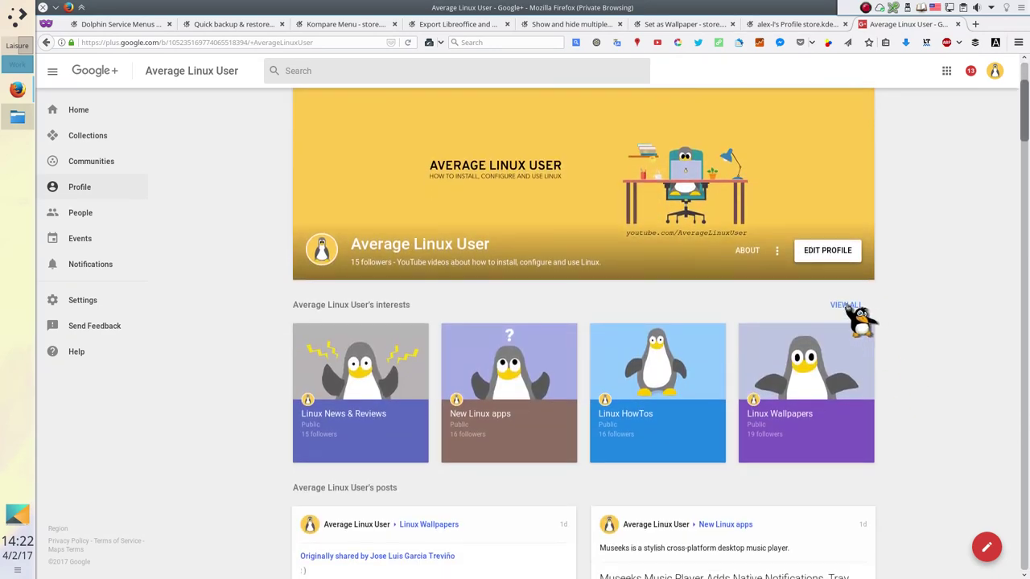
{"action": "left_click", "coordinate": [845, 306]}
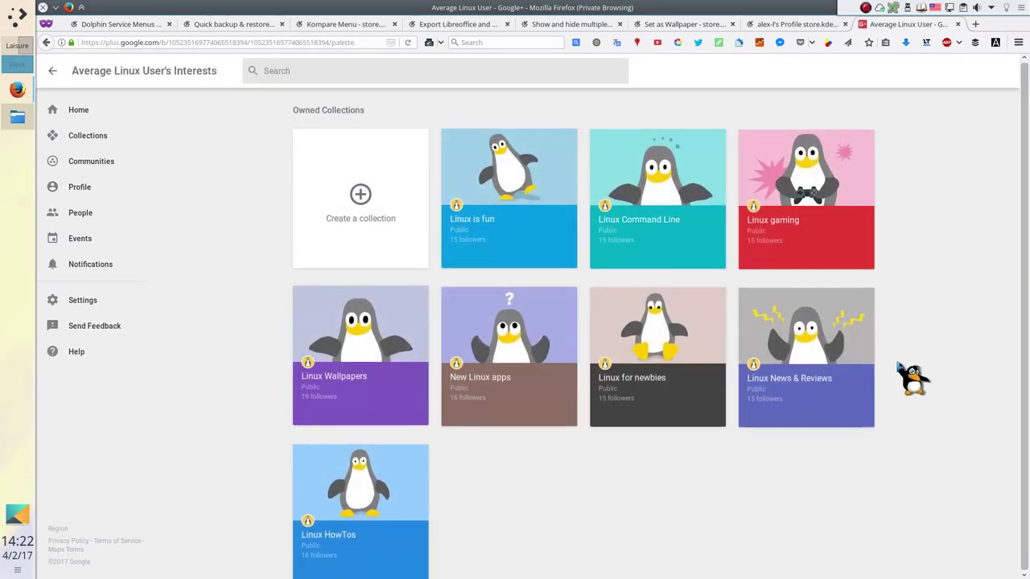